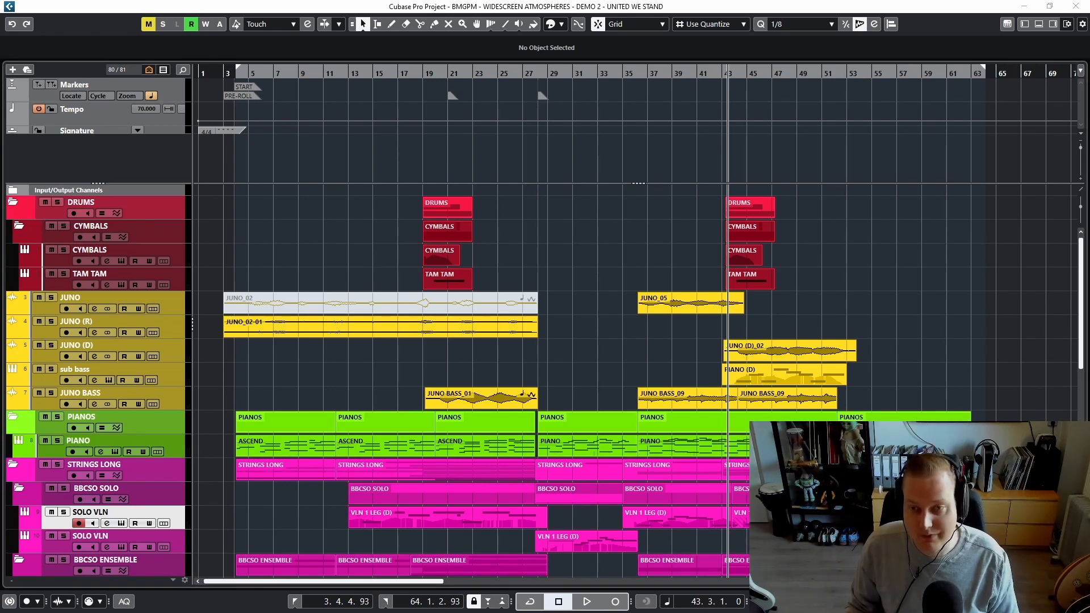
- Look over the arrangement's full track list, from the drums and Juno synths down to strings and brass
click(287, 369)
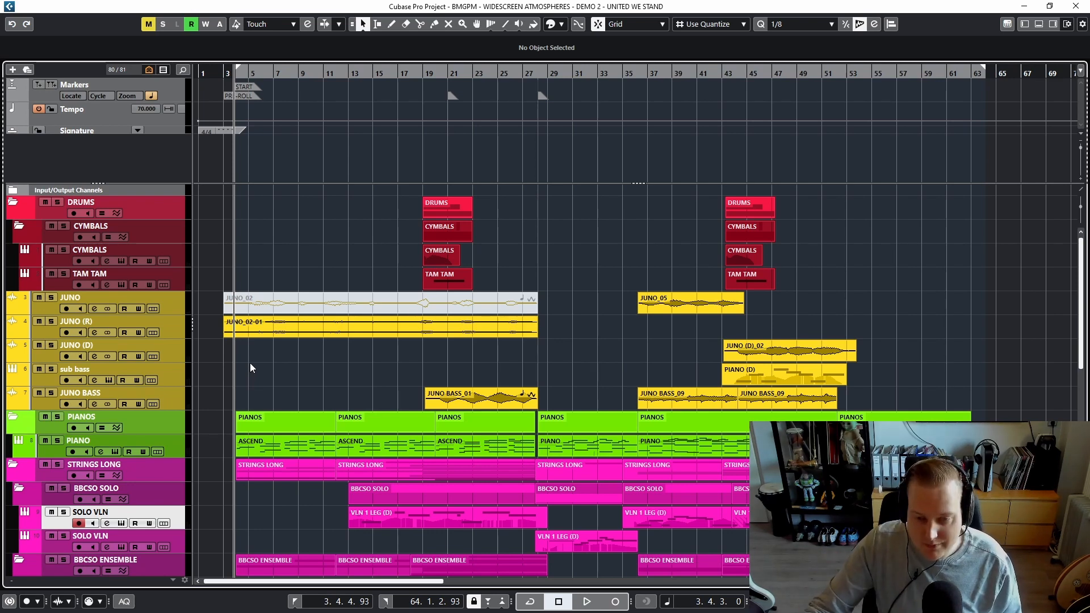
scroll(275, 276, down, 3)
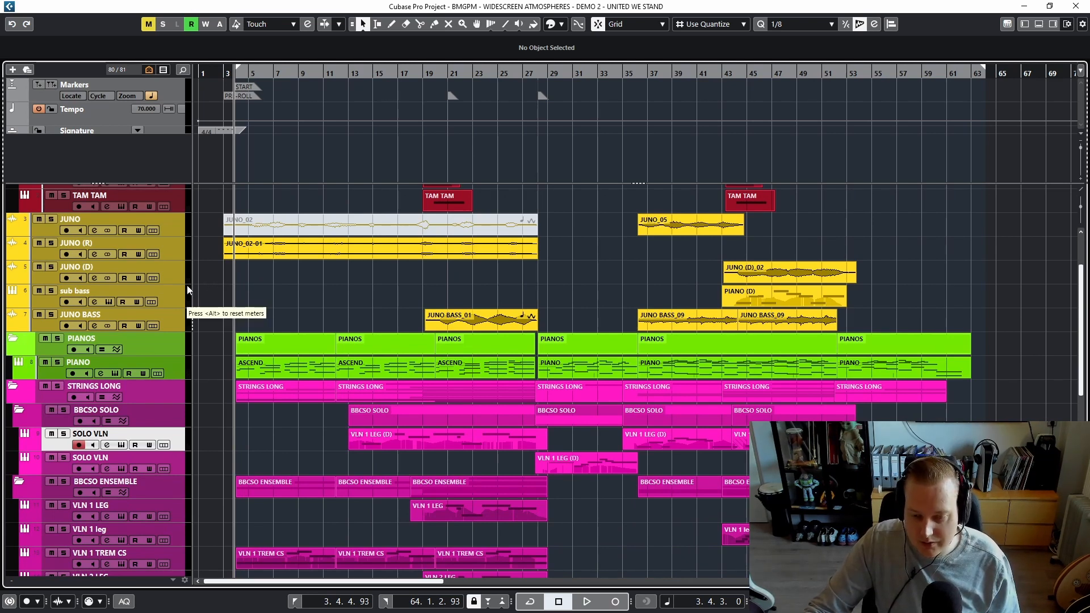
scroll(176, 330, down, 10)
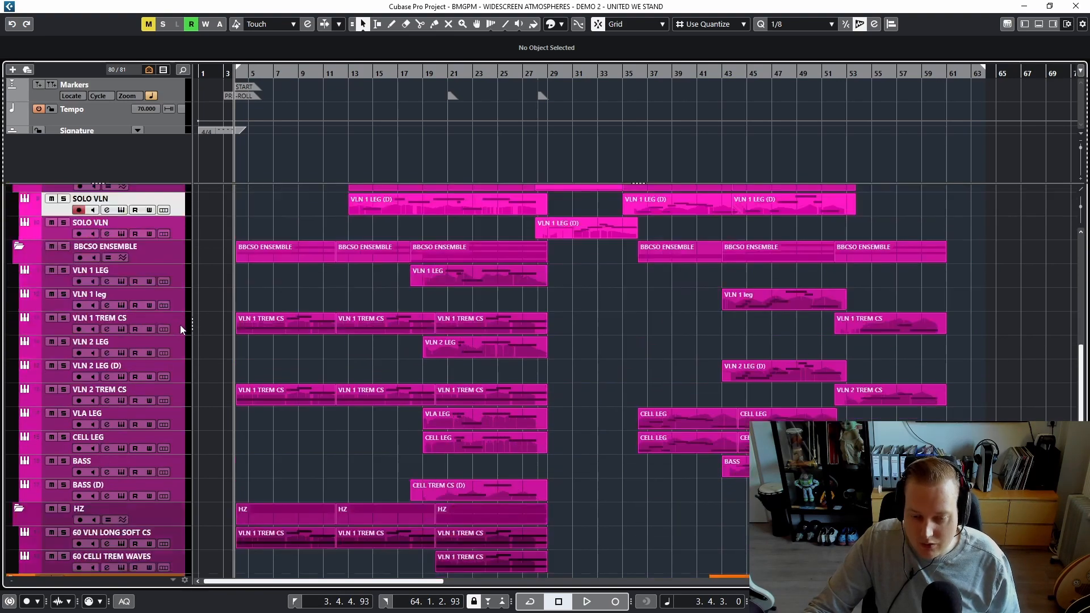
scroll(161, 225, down, 5)
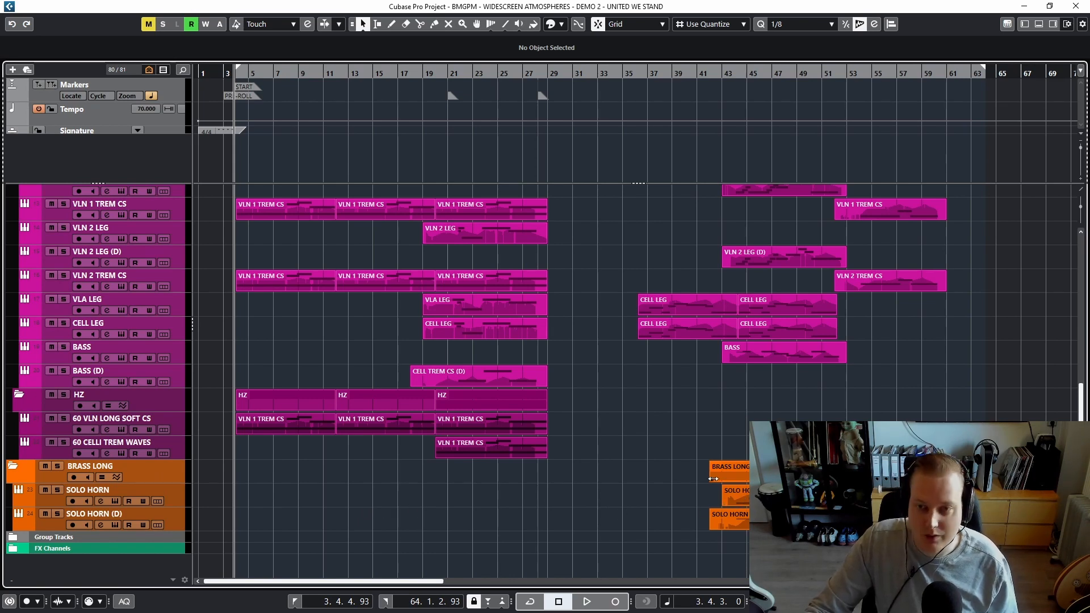
scroll(294, 380, up, 10)
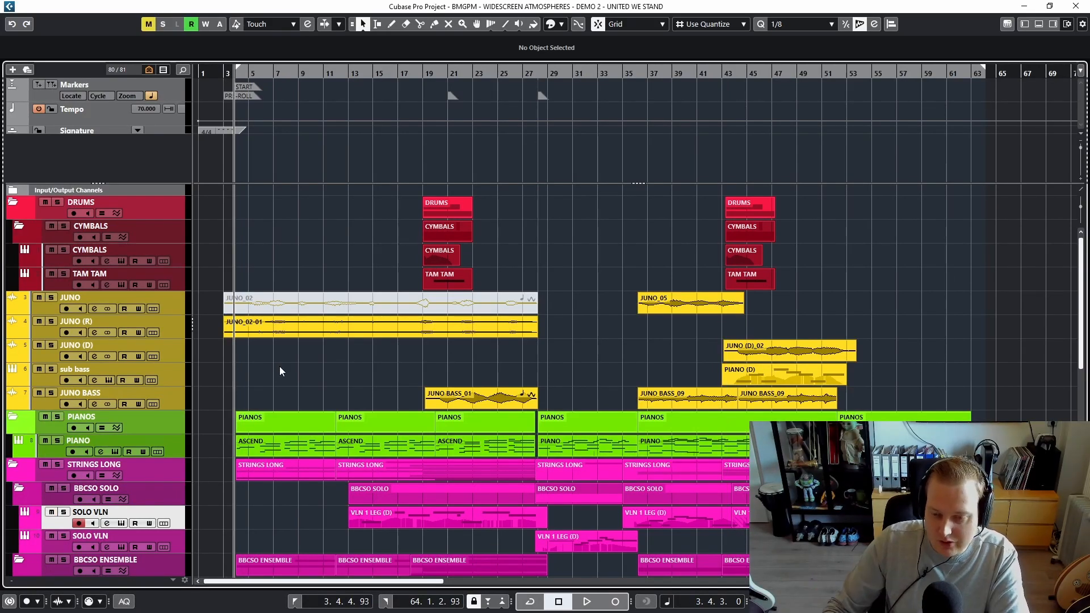
- Solo the PIANOS folder and play the arrangement from bar 44
click(57, 417)
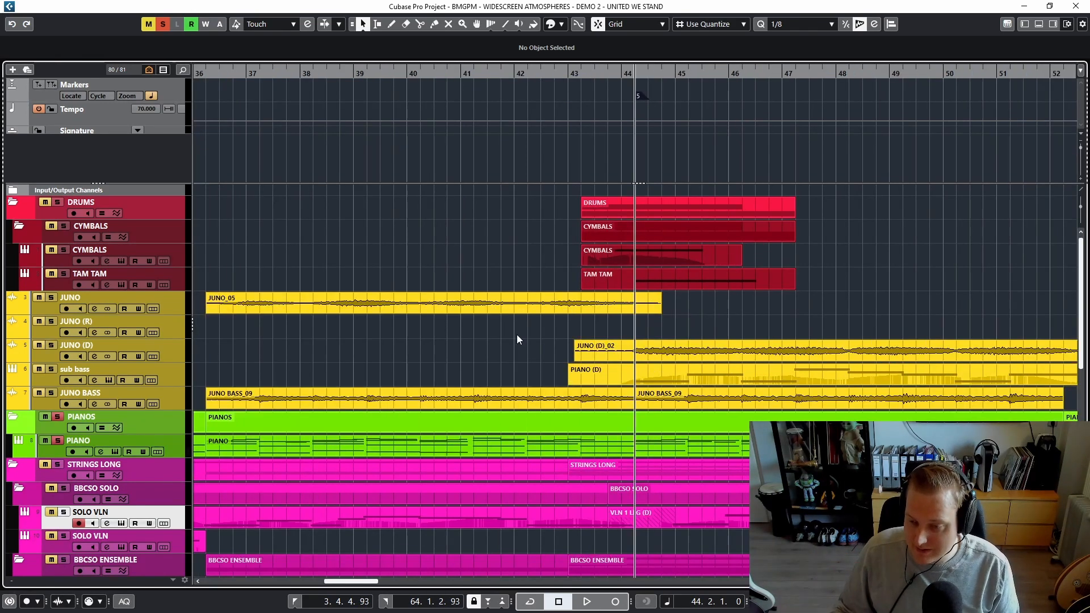
key(space)
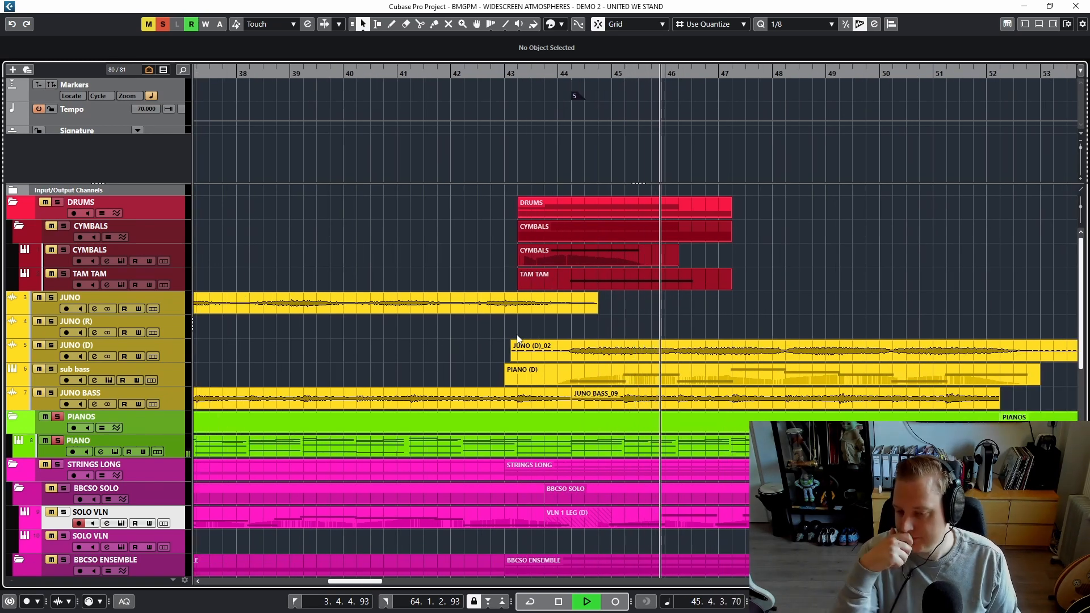
key(g)
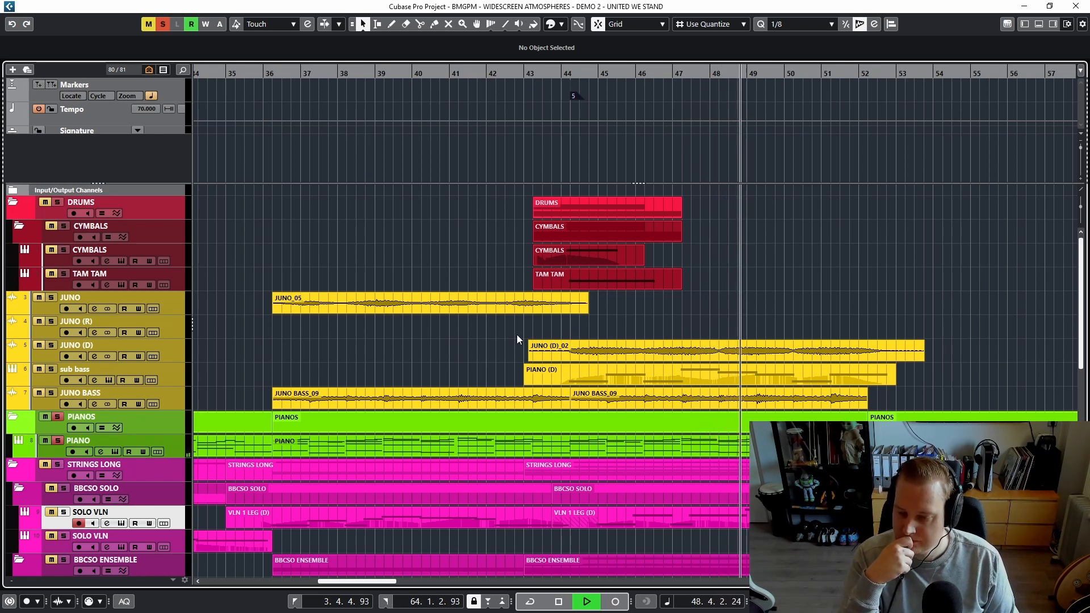
- Examine the notes of the PIANO part starting at bar 36 in the Key Editor during playback, then close it and stop
double_click(611, 442)
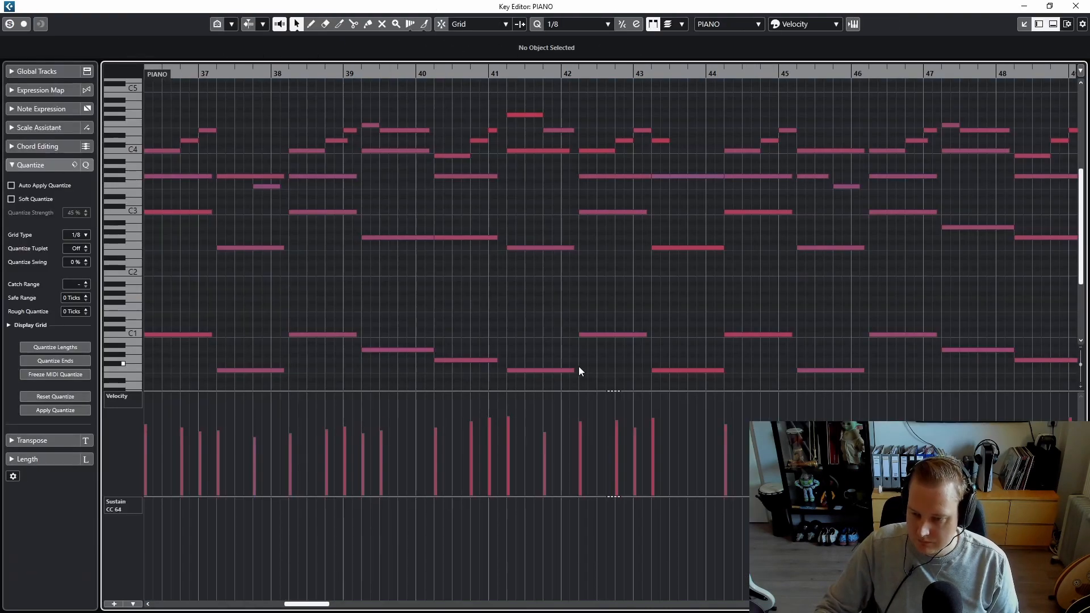
key(h)
key(h)
key(h)
key(h)
key(h)
key(h)
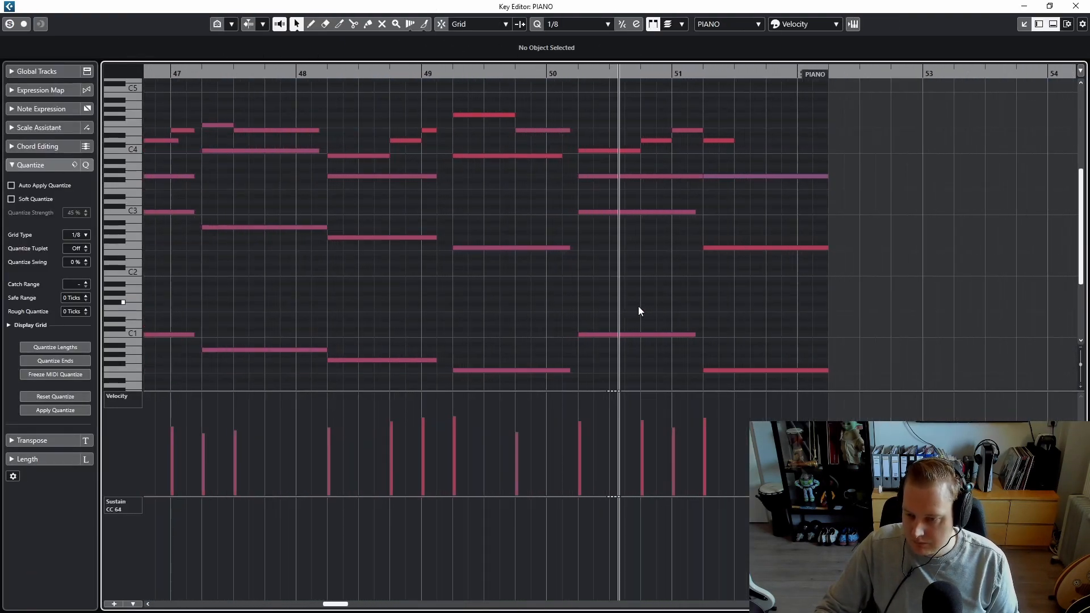
key(g)
key(g)
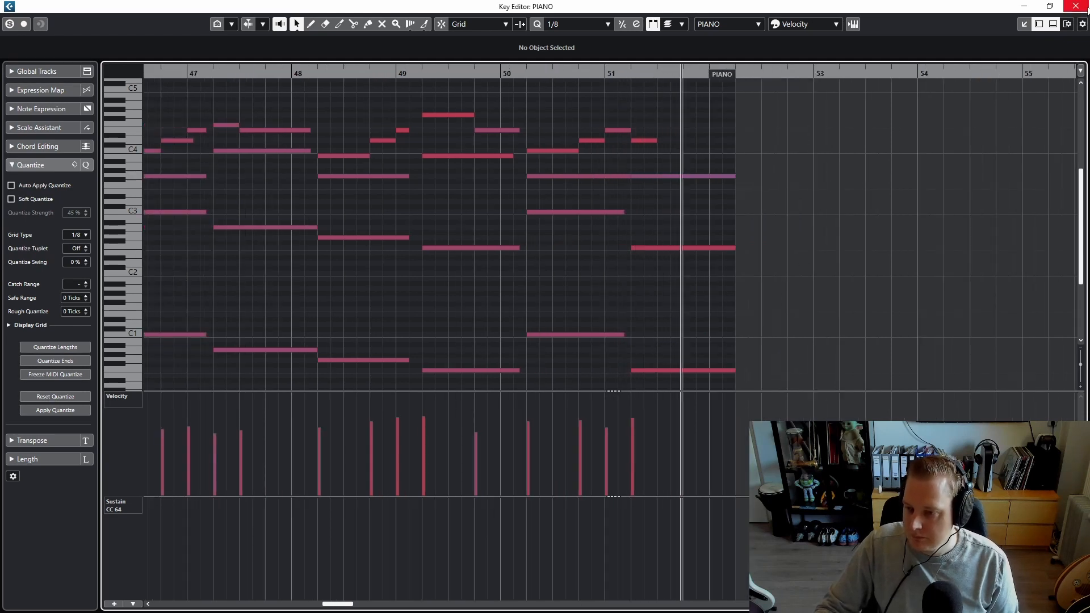
click(1076, 6)
key(space)
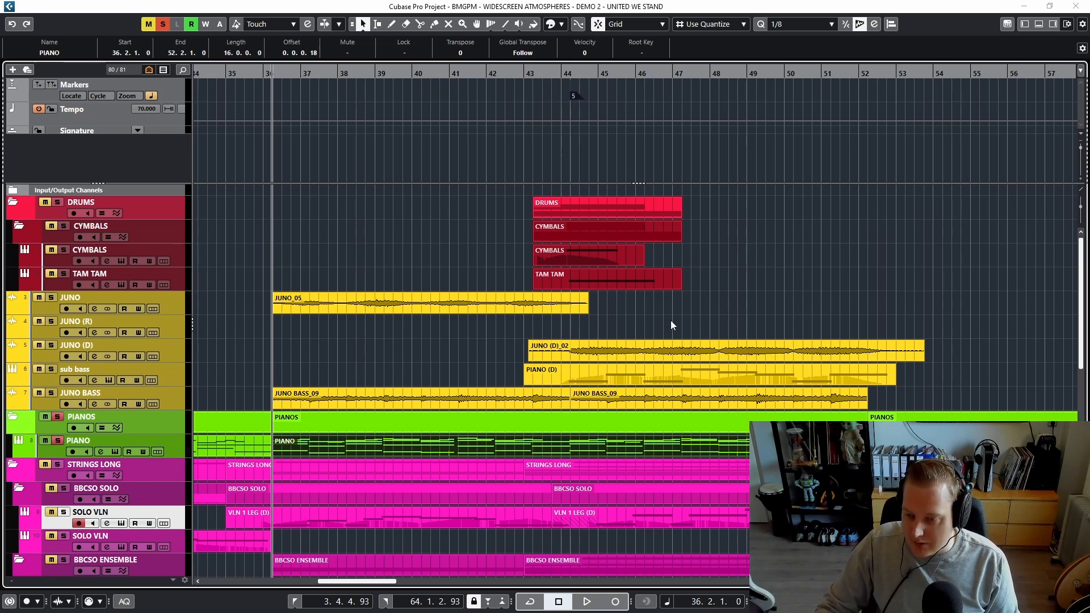
click(653, 321)
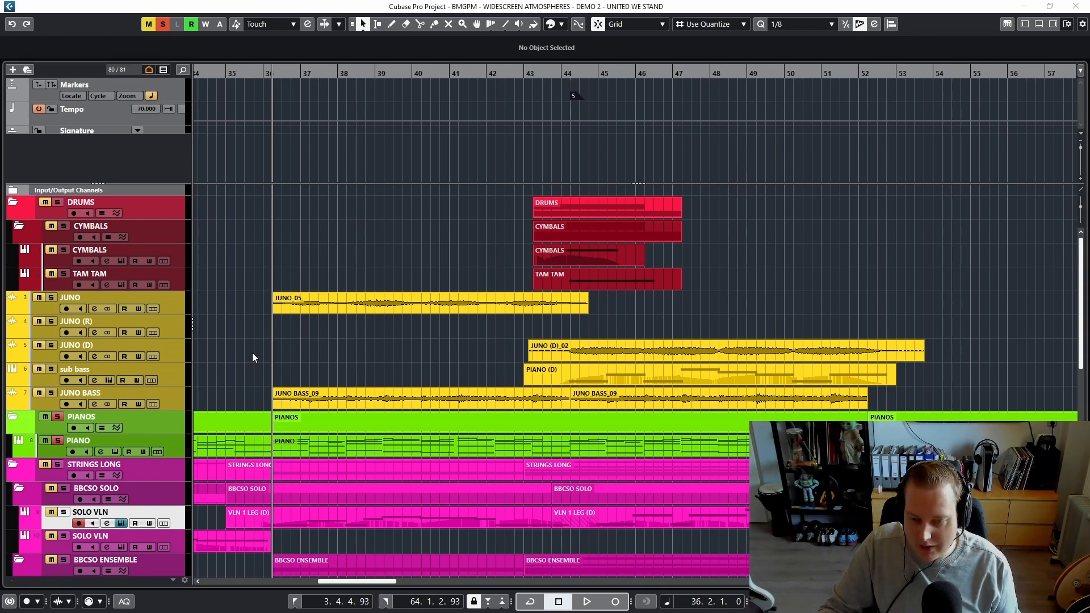
- Inspect the PIANO track's instrument patch and the ValhallaShimmer insert on its mixer channel
click(169, 445)
key(e)
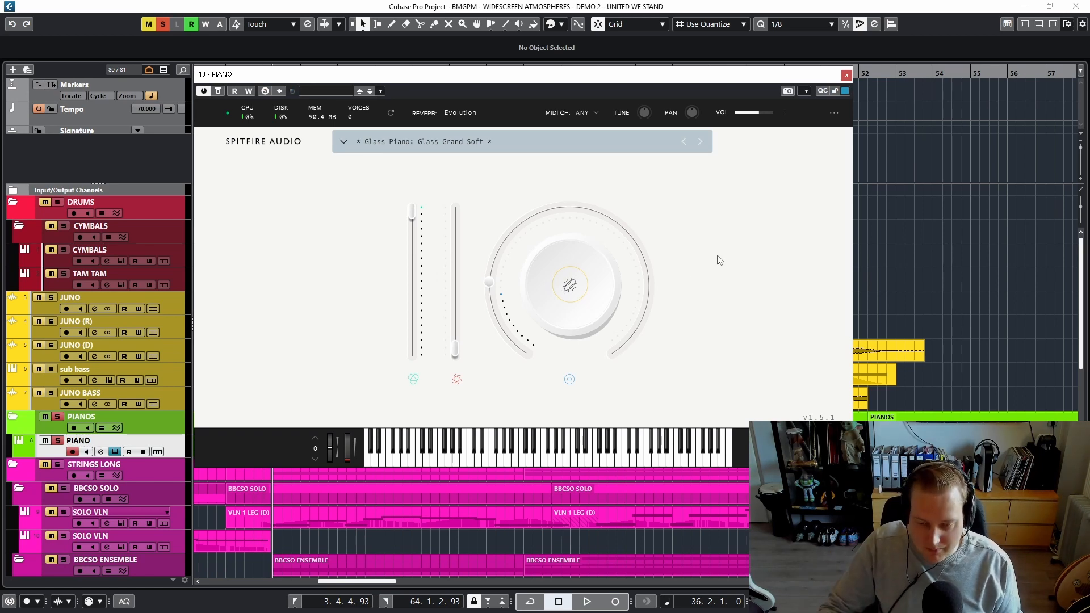
key(F3)
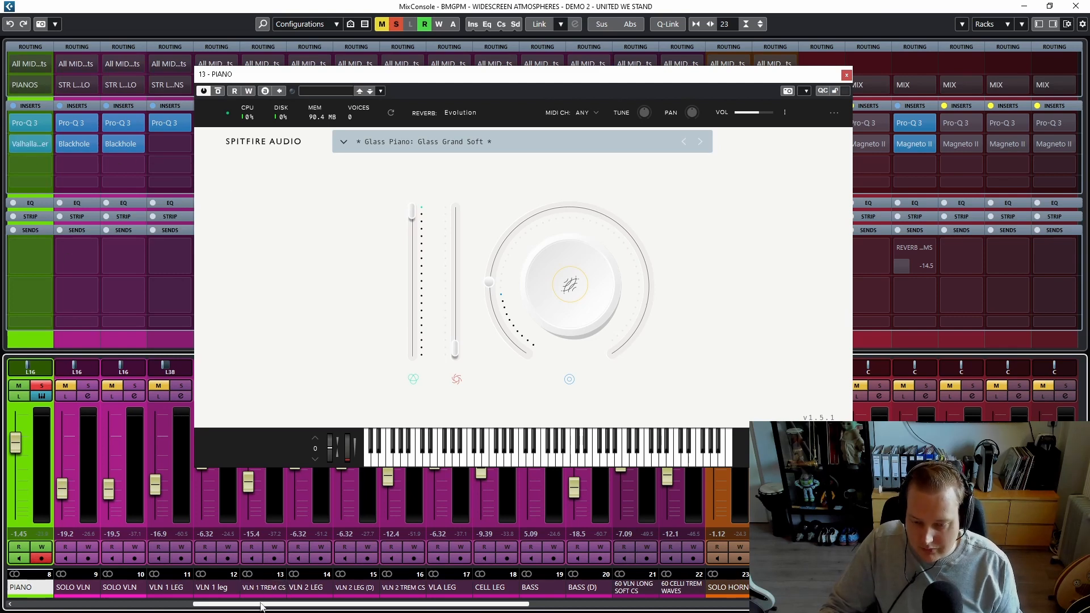
scroll(256, 609, left, 3)
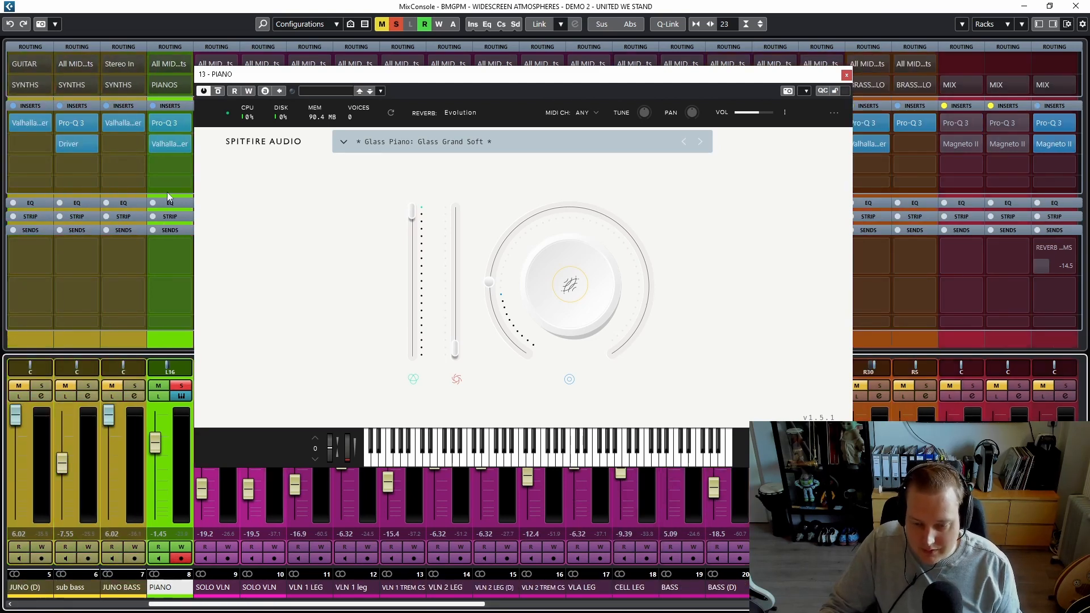
click(170, 144)
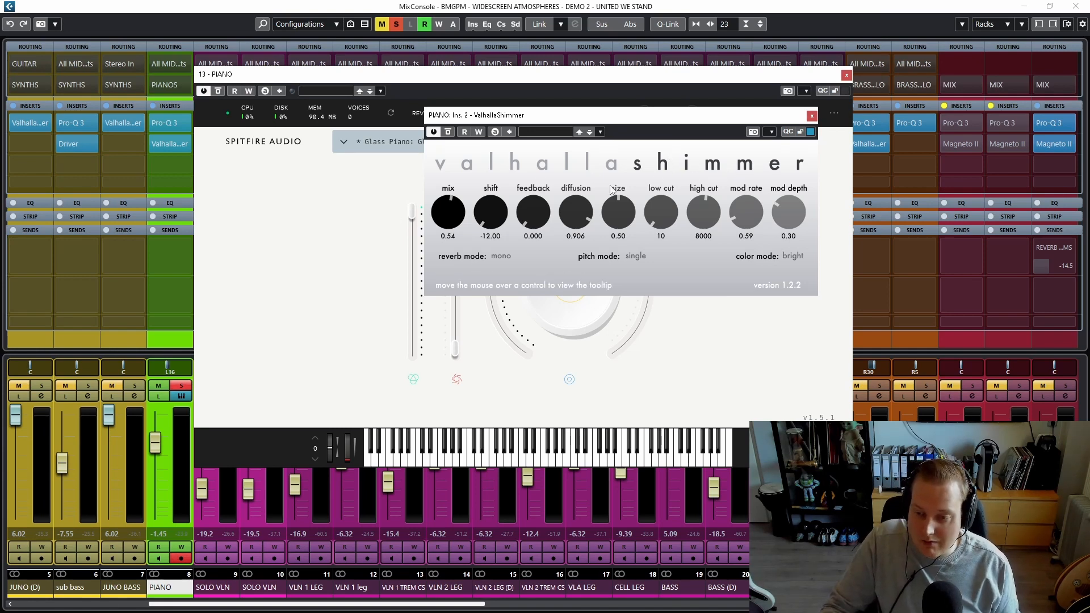
click(812, 116)
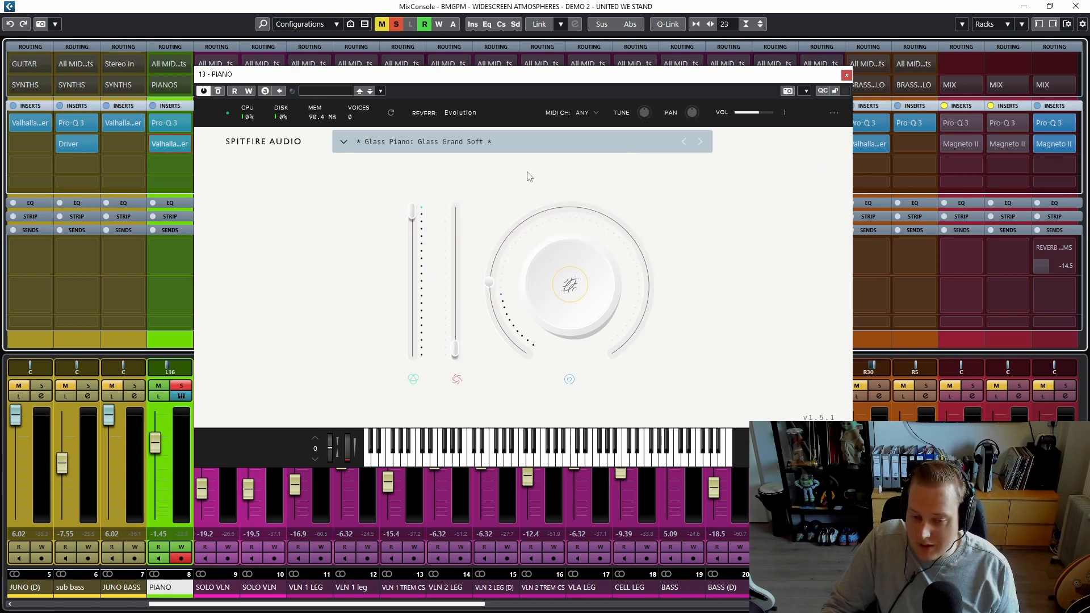
- Compare the PIANO sound with ValhallaShimmer off and on again, then close the instrument and the mixer
click(155, 144)
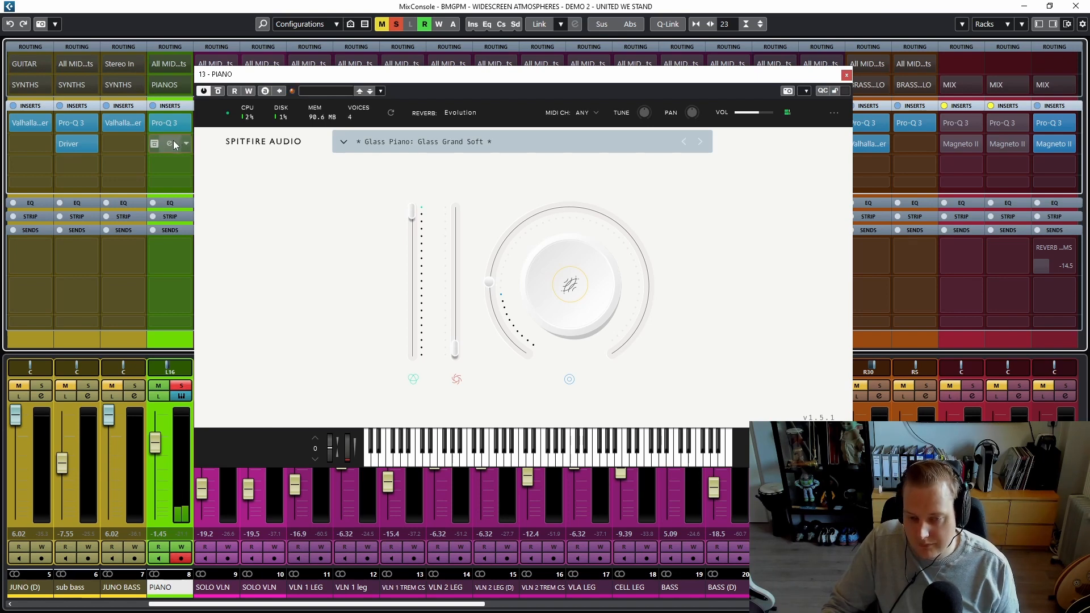
click(156, 142)
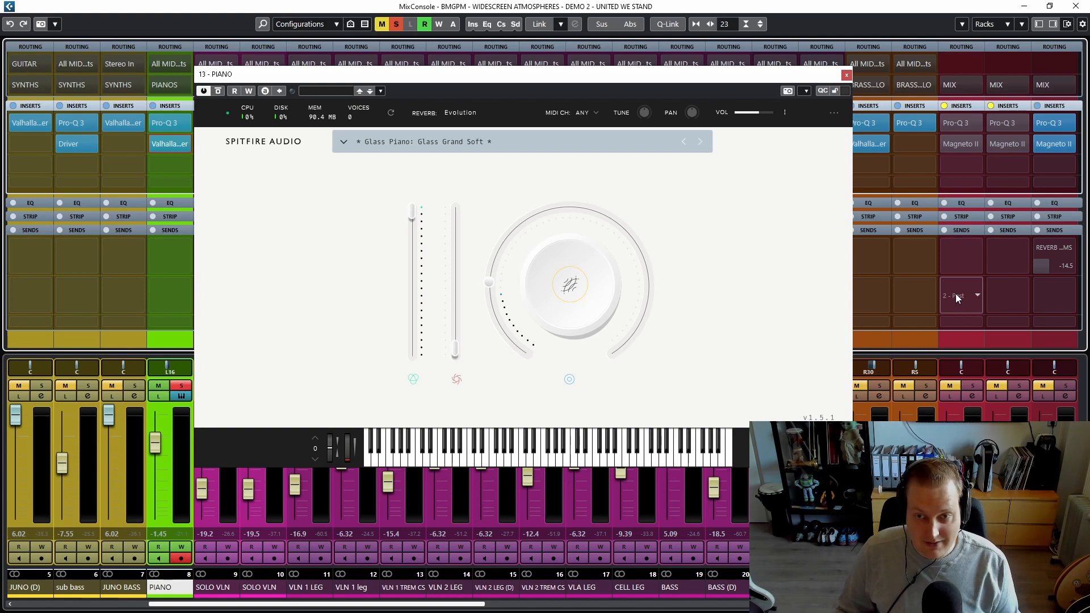
click(846, 75)
key(F3)
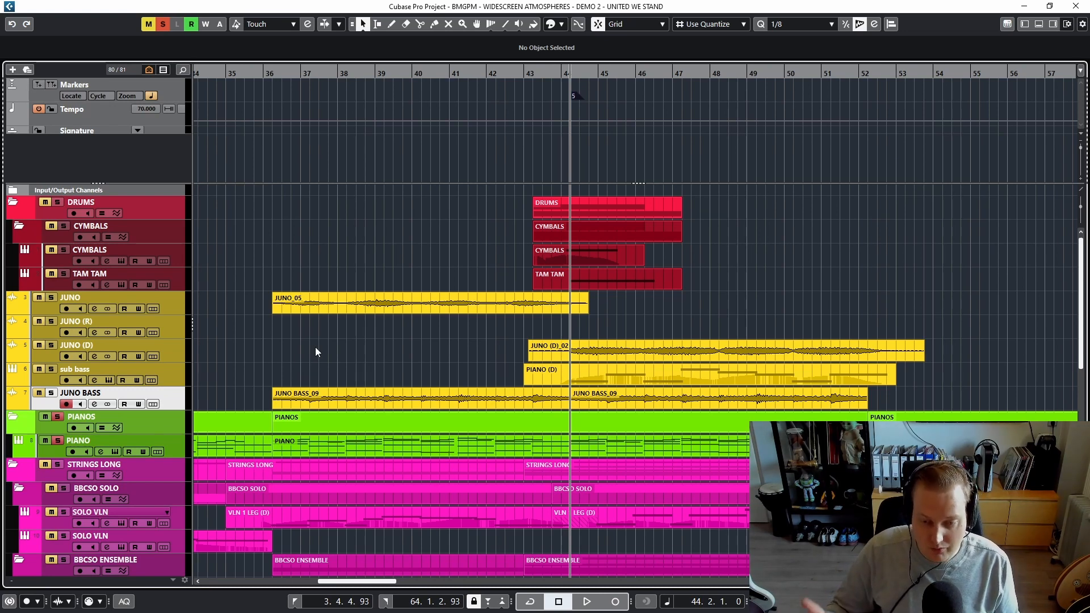
- View the sub bass track's Kontakt instrument and close it again
click(173, 374)
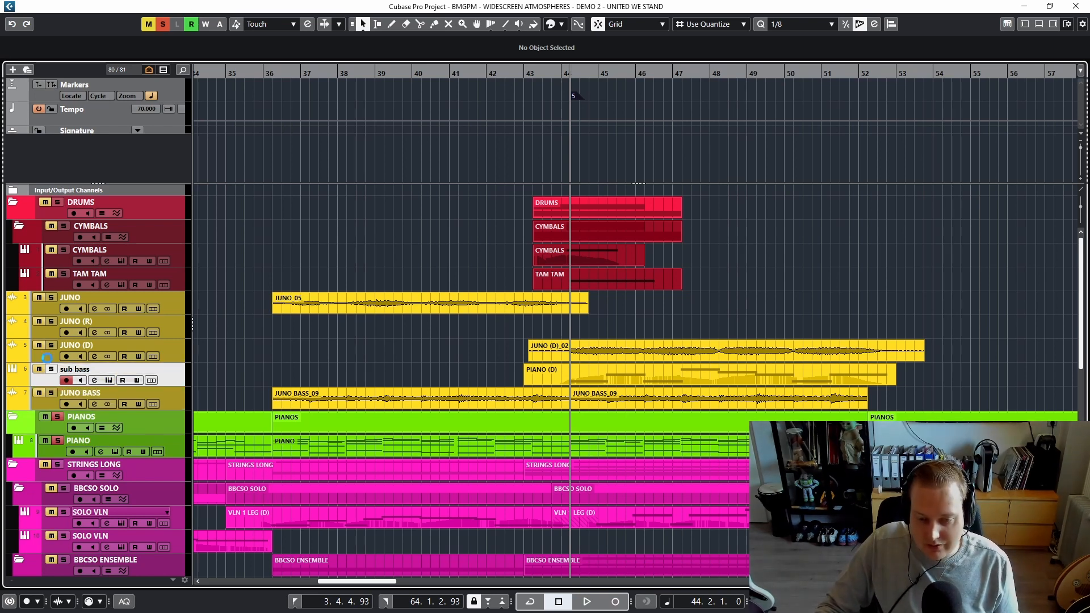
click(108, 381)
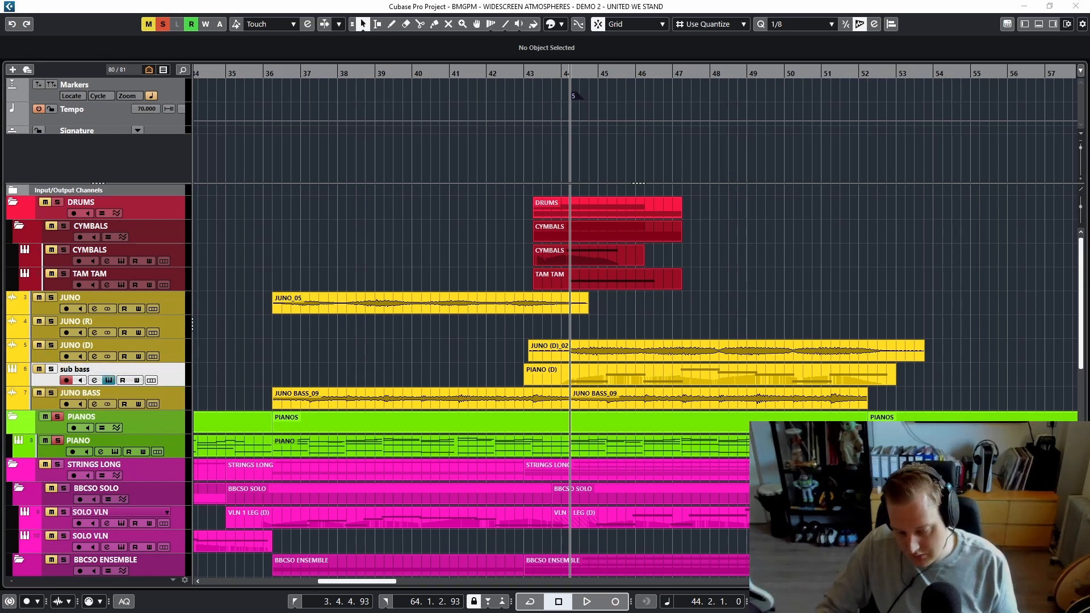
drag(398, 612, 735, 55)
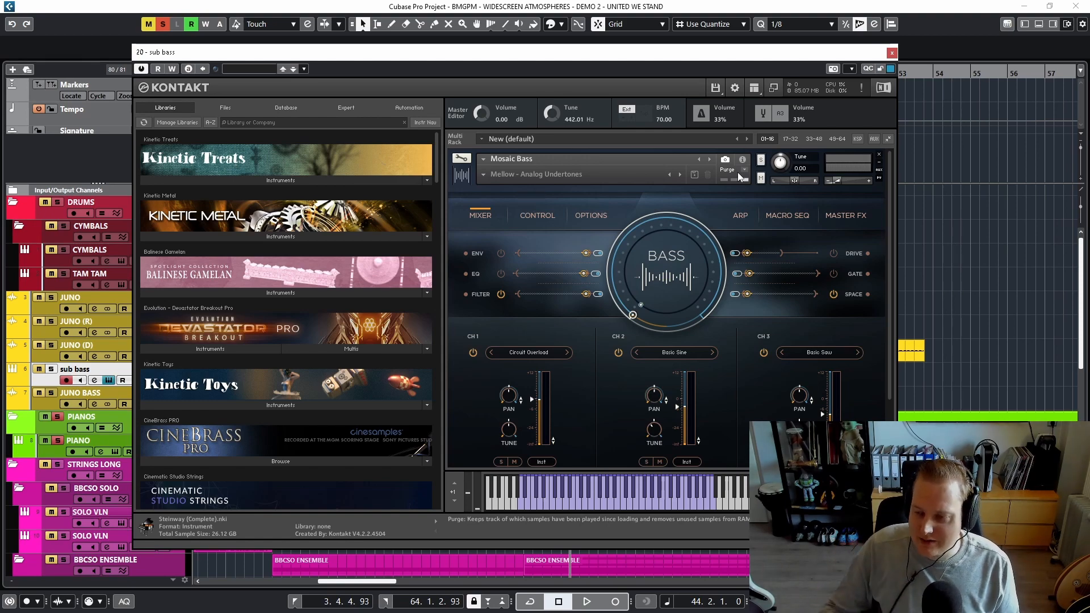
click(892, 53)
- Solo the JUNO (D) track and listen to it with the piano from bar 44
click(172, 349)
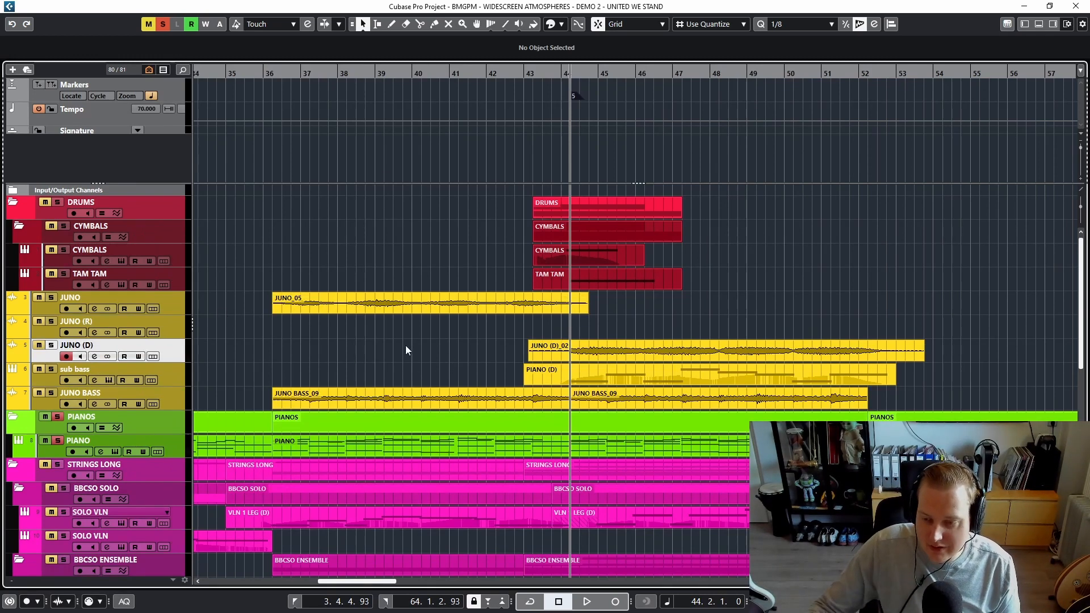
click(51, 346)
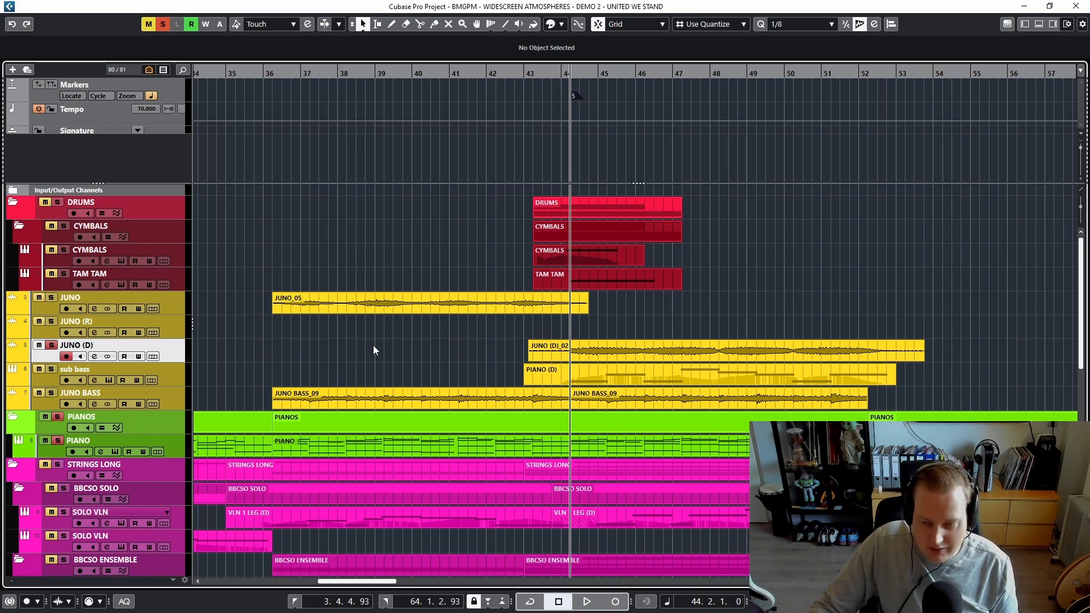
key(space)
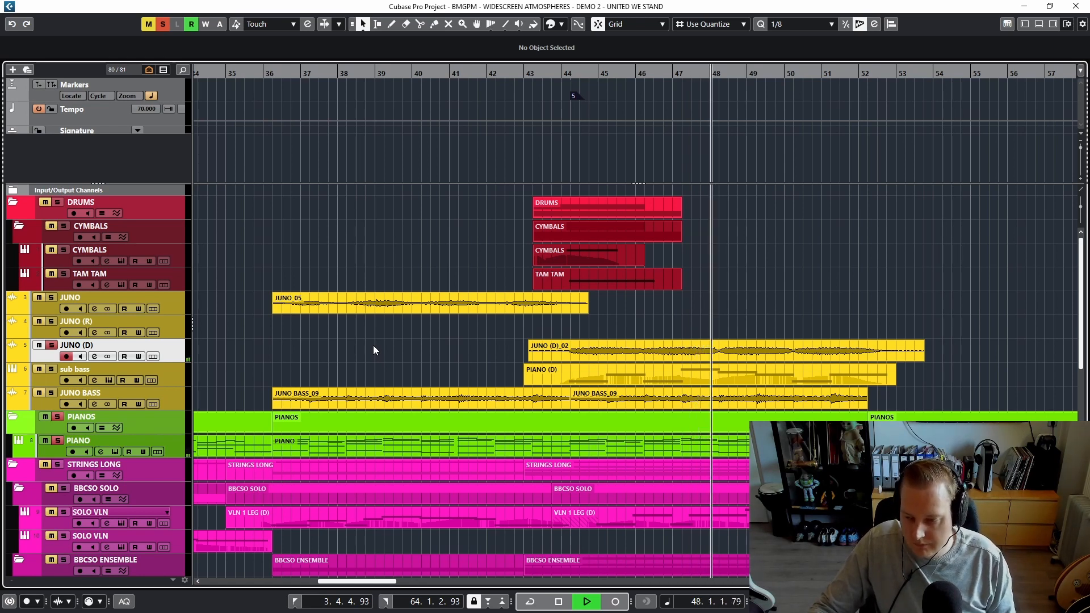
key(space)
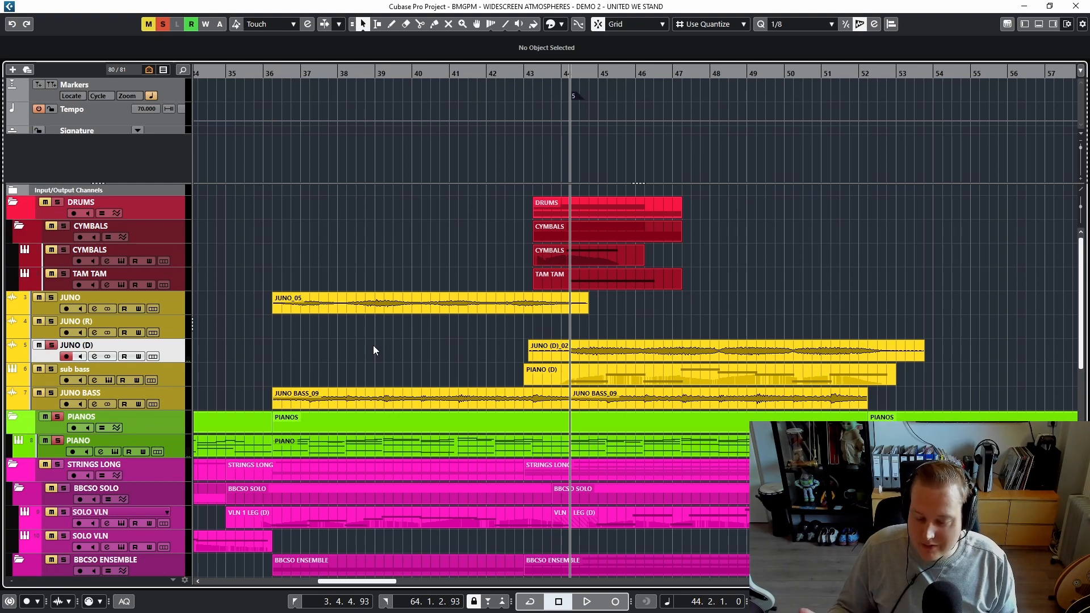
- Check the ValhallaShimmer insert on the JUNO (D) mixer channel and return to the arrangement
key(F3)
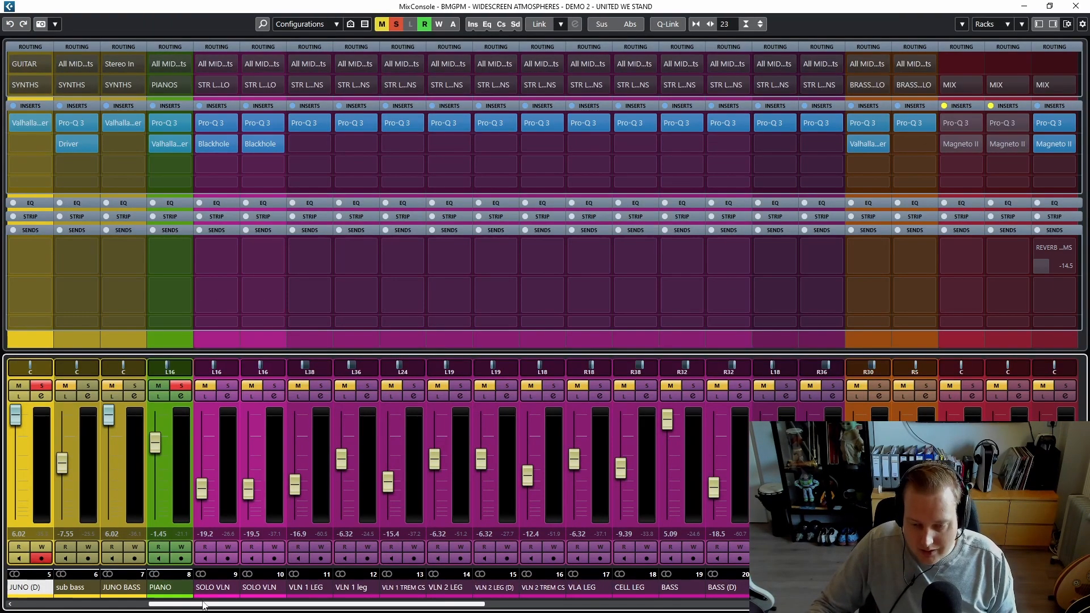
scroll(179, 608, left, 2)
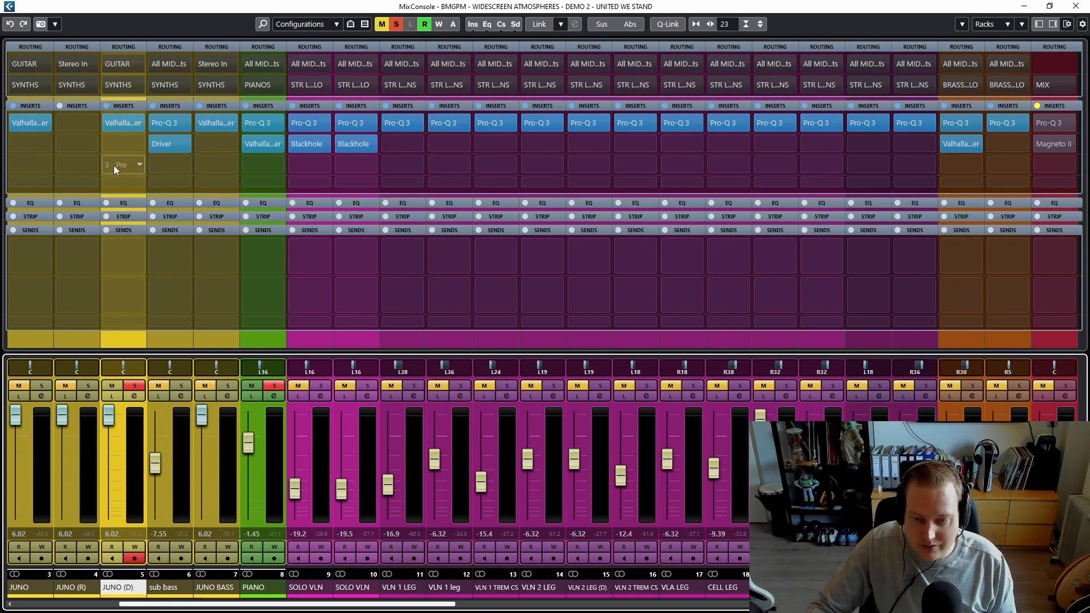
click(123, 120)
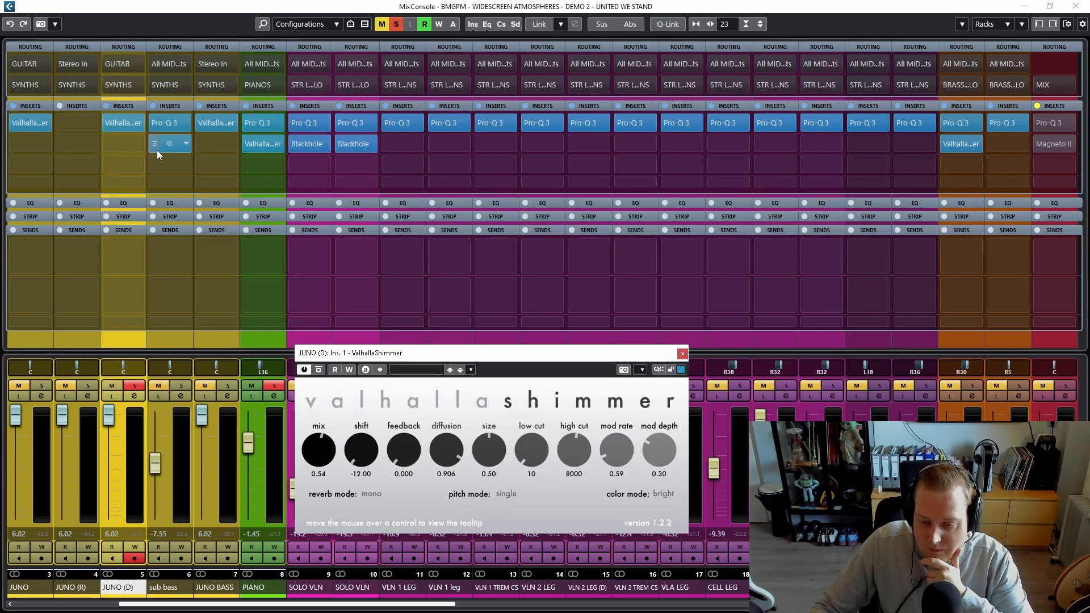
click(682, 353)
key(F3)
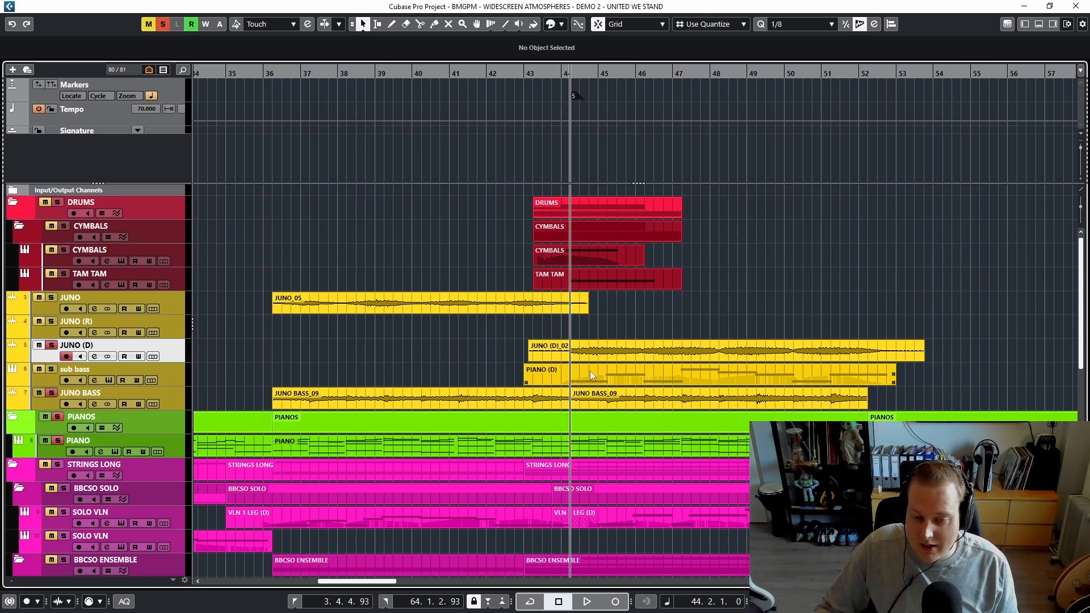
- Compare playback from 44.2.1 with the JUNO (D) track unsoloed and soloed again, then stop
key(space)
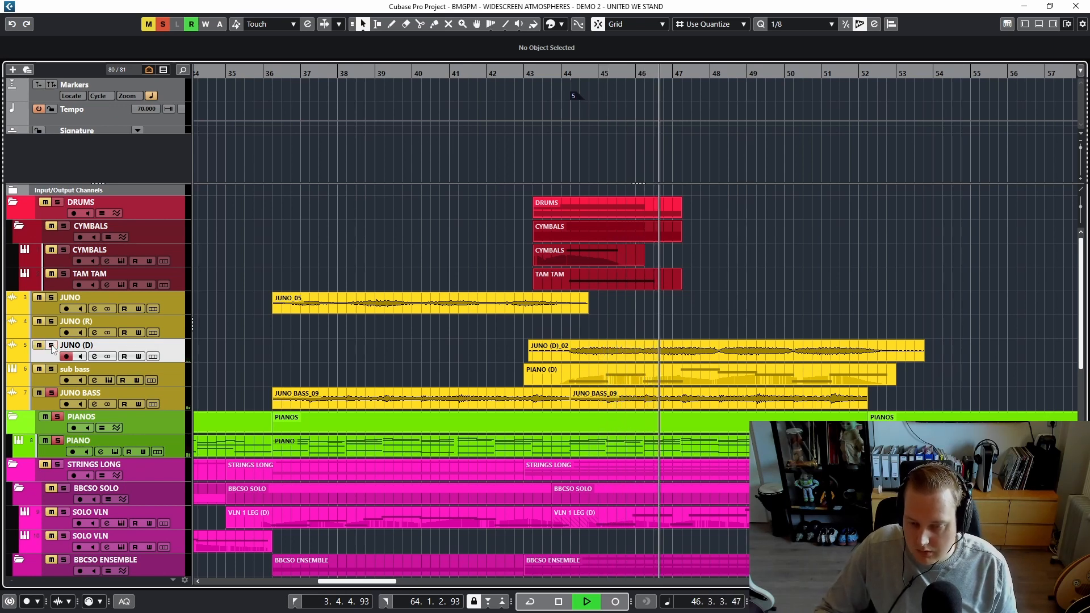
key(space)
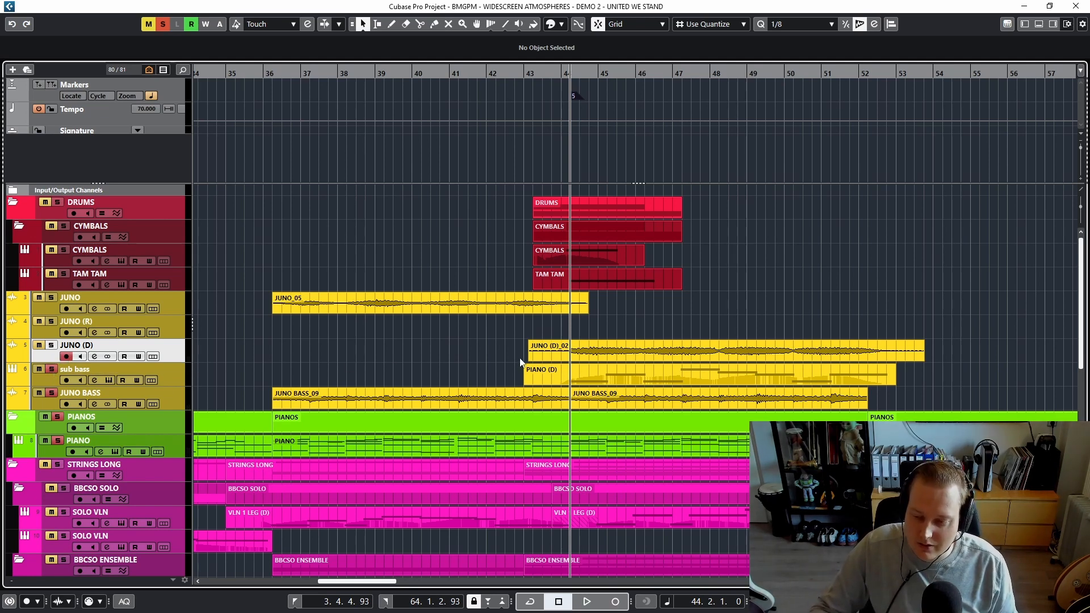
key(space)
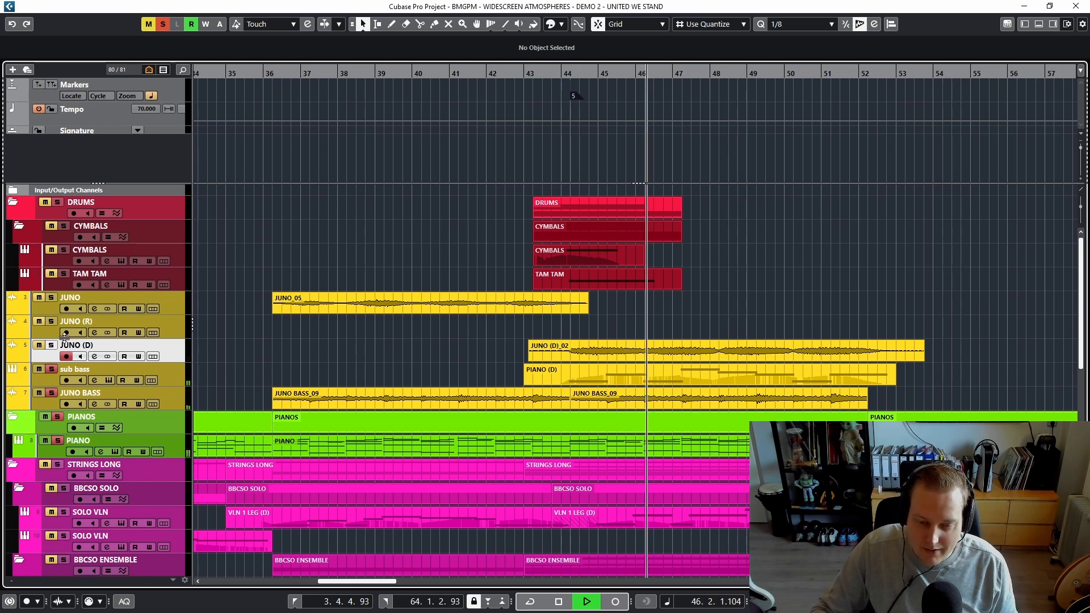
click(51, 345)
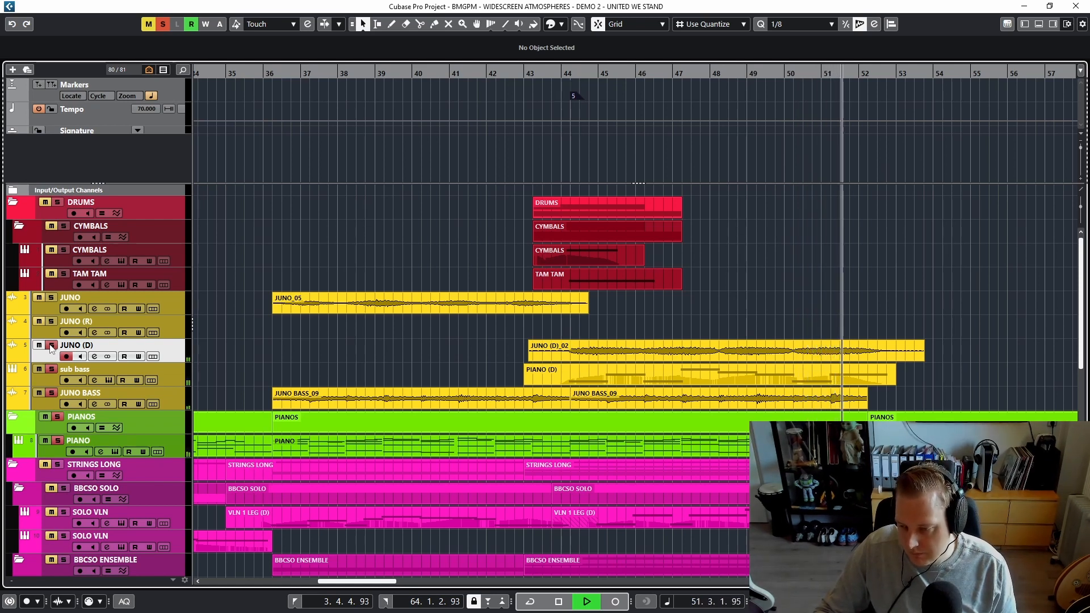
key(space)
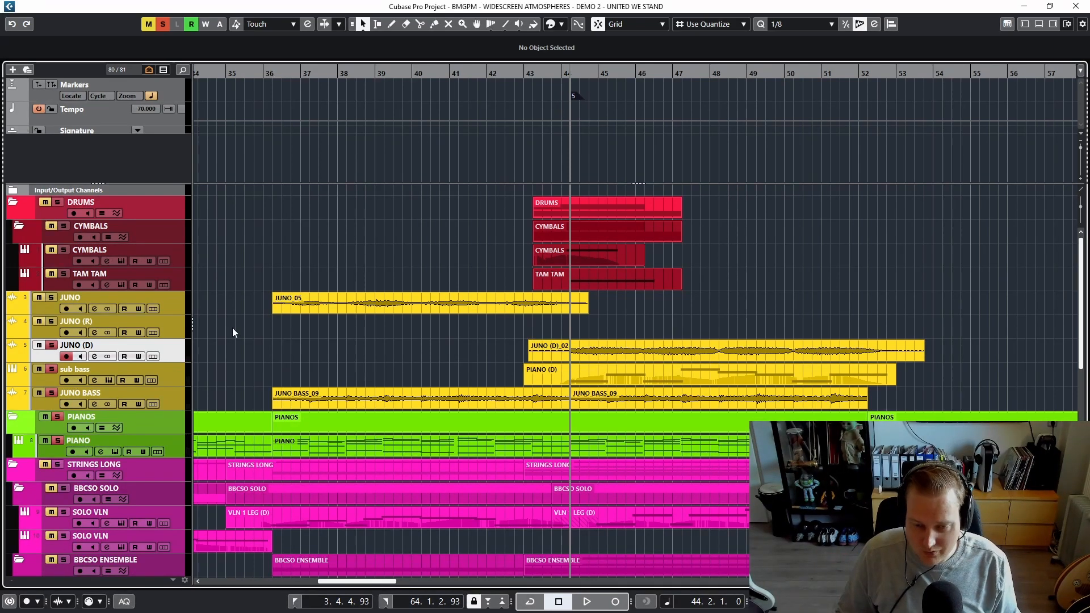
- View the ValhallaShimmer insert on the JUNO BASS mixer channel and close it again
key(F3)
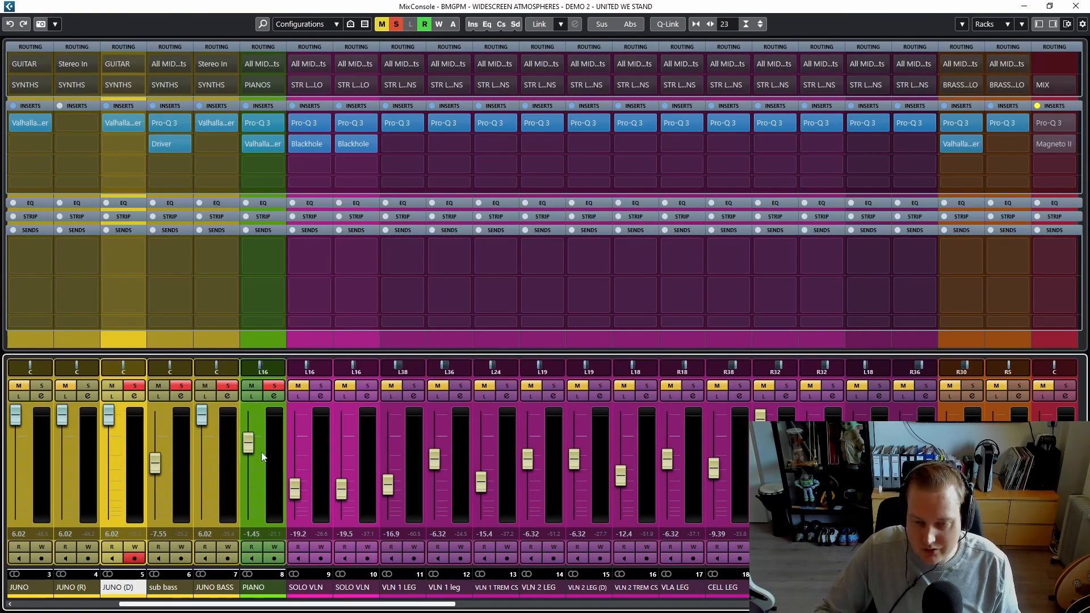
click(210, 589)
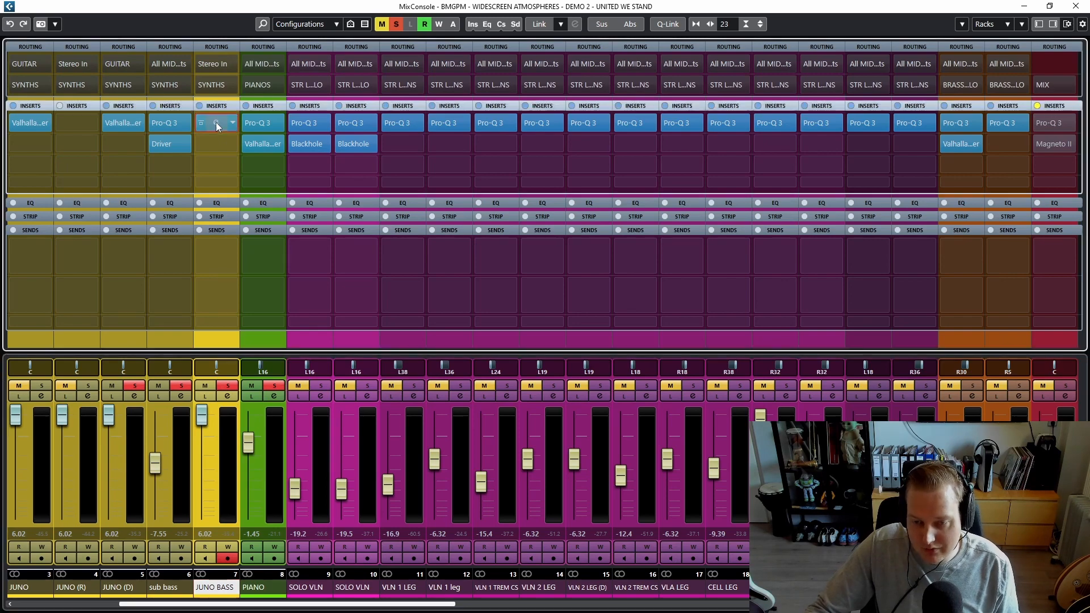
click(216, 122)
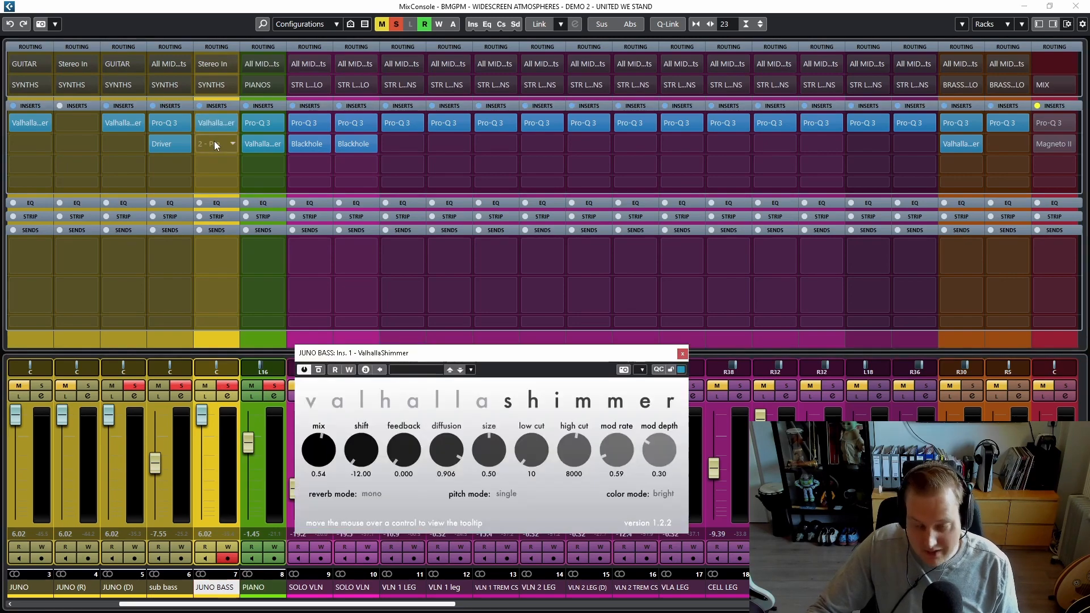
click(682, 355)
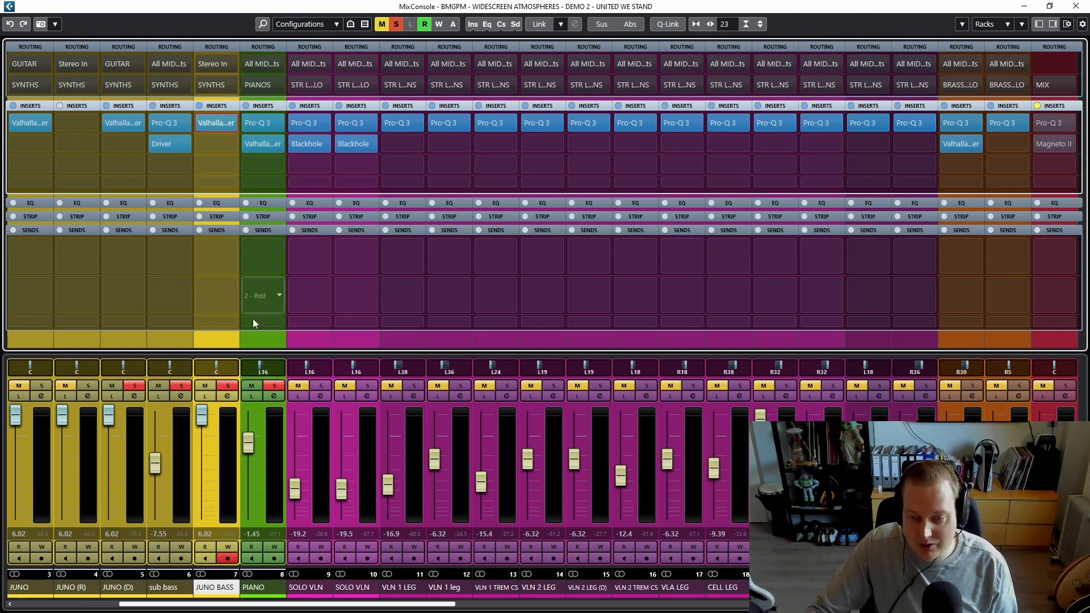
- Examine the Pro-Q 3 curve and its narrow cuts on the sub bass channel, then close the equalizer
click(165, 588)
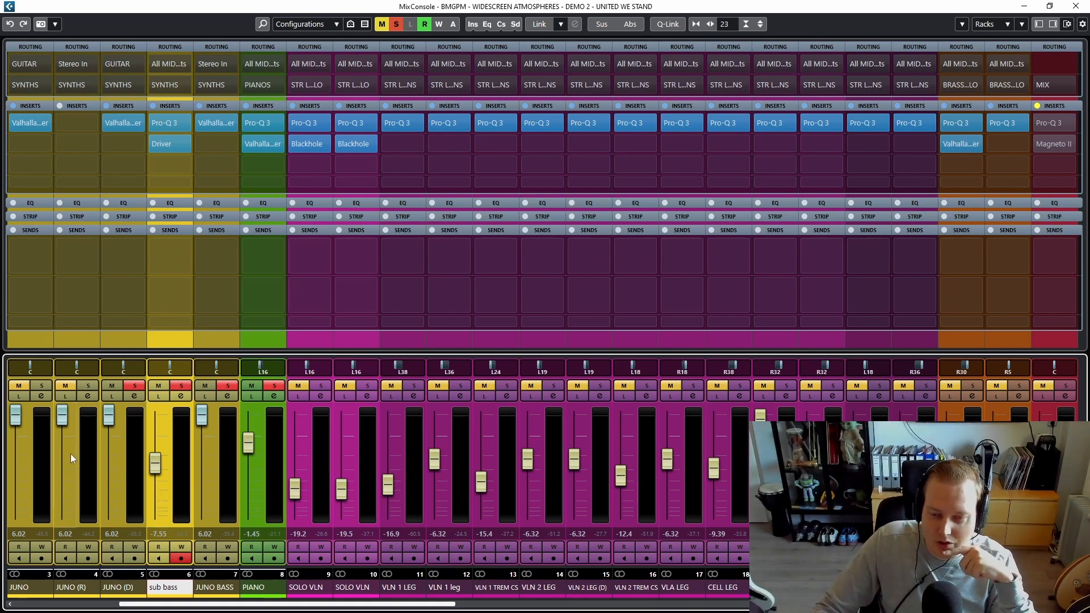
click(169, 122)
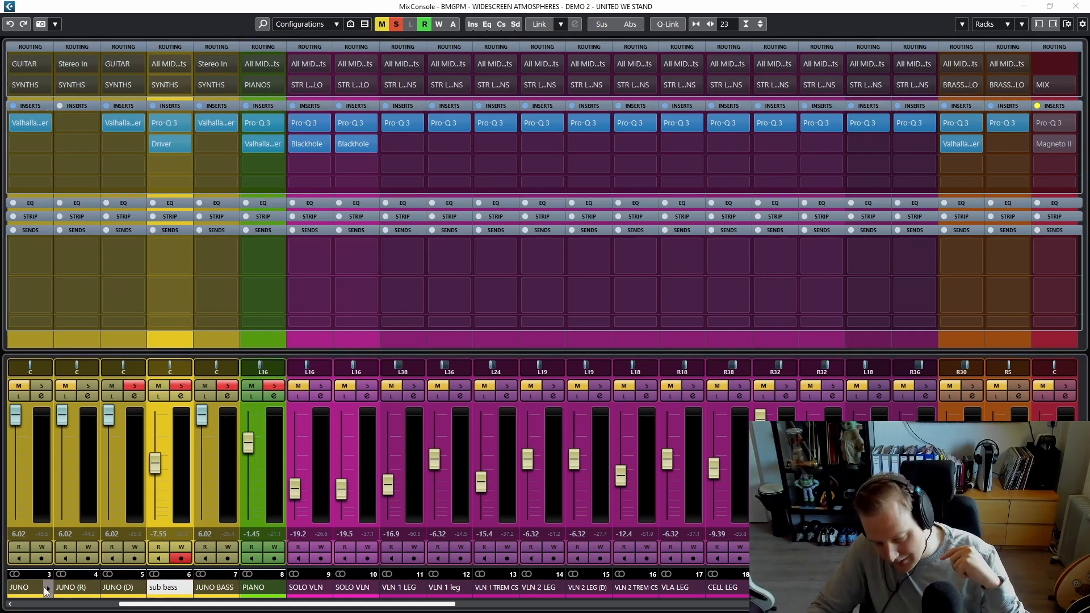
drag(315, 612, 573, 151)
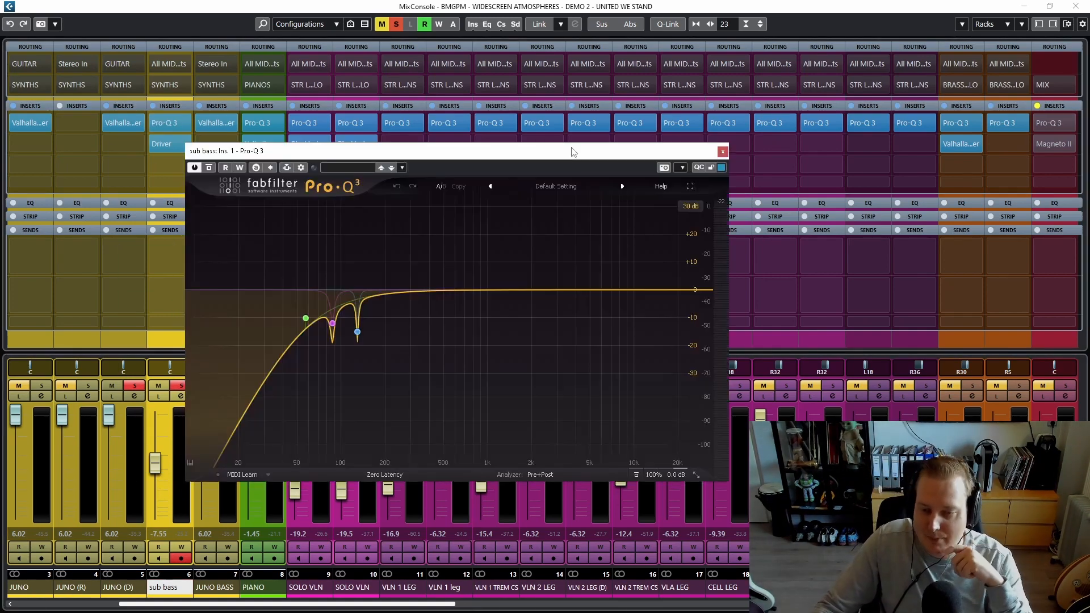
mouse_move(307, 323)
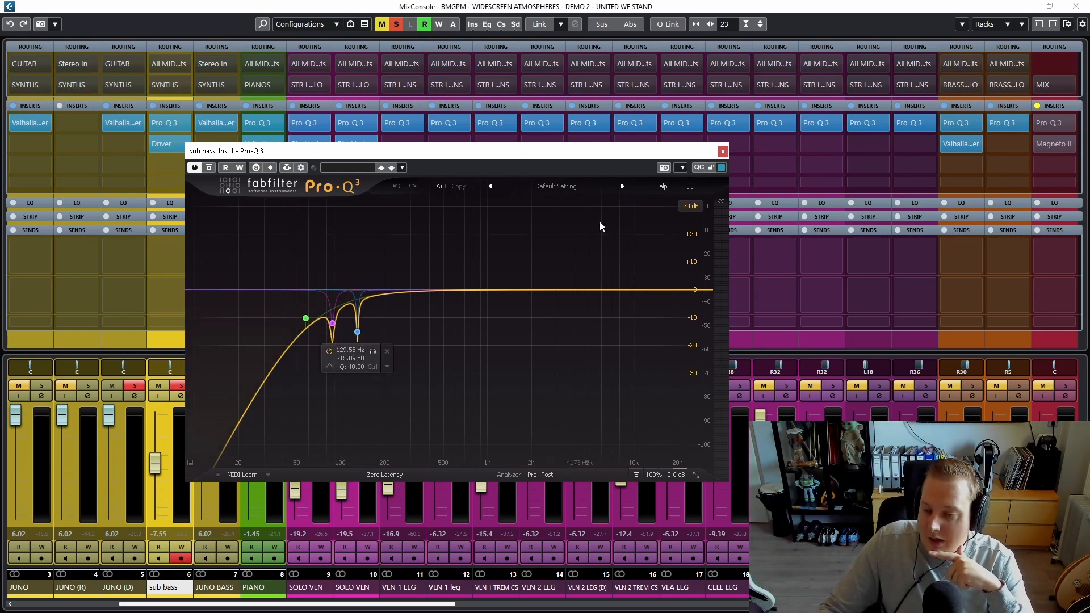
click(723, 152)
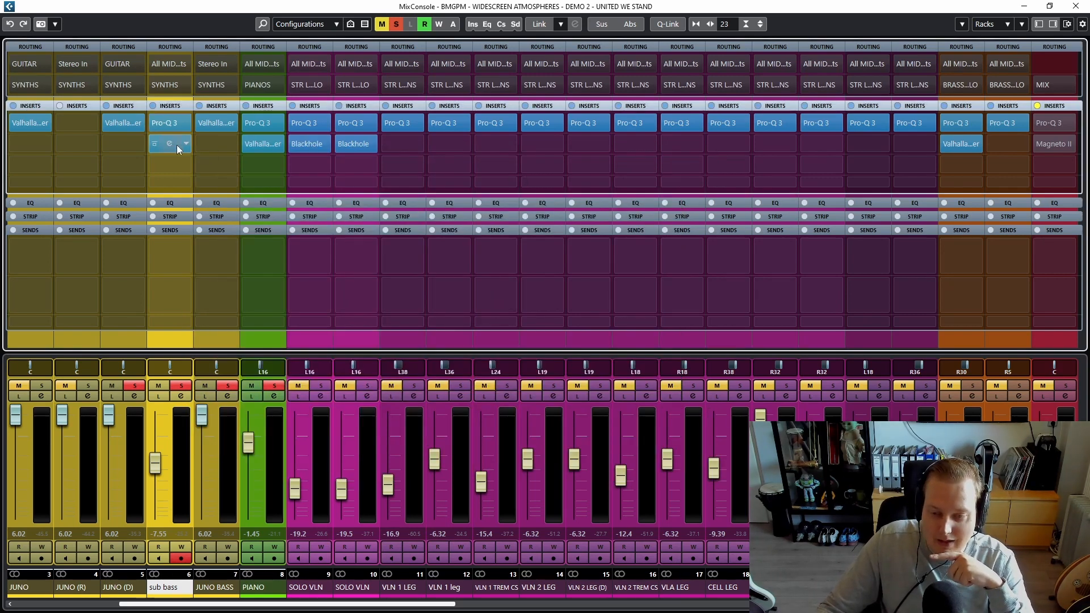
- Show the sub bass channel's Driver insert and unsolo JUNO (D), JUNO BASS and PIANO to isolate the sub bass
click(168, 145)
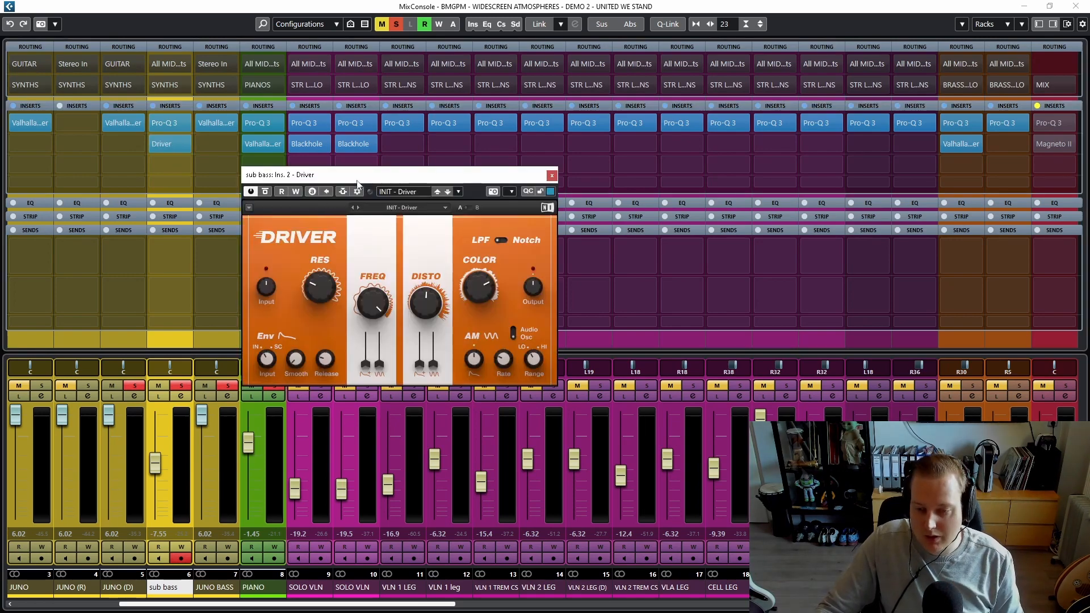
drag(358, 183, 412, 152)
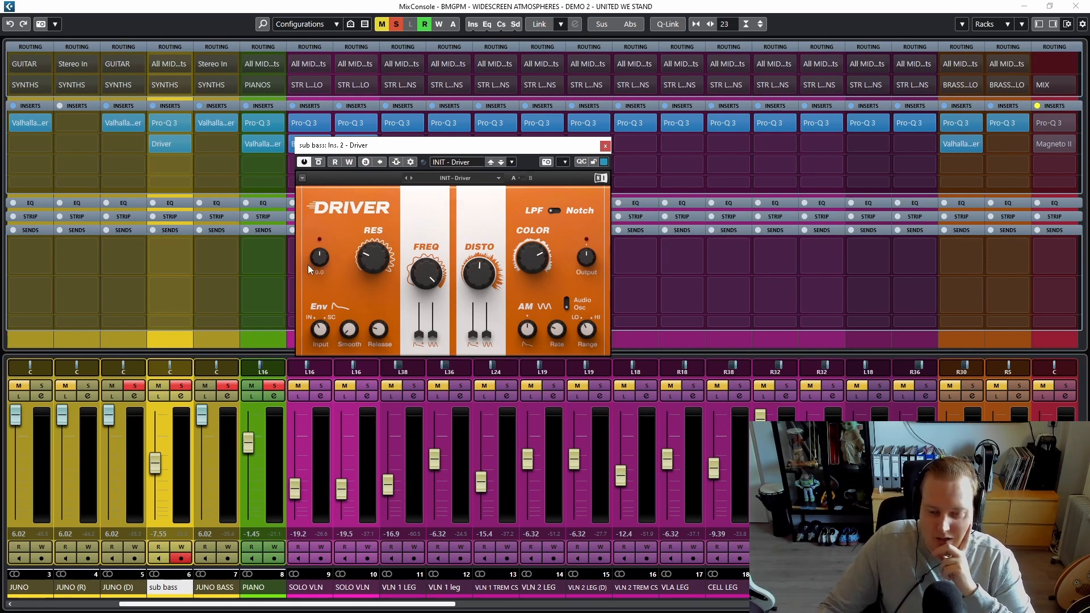
click(134, 386)
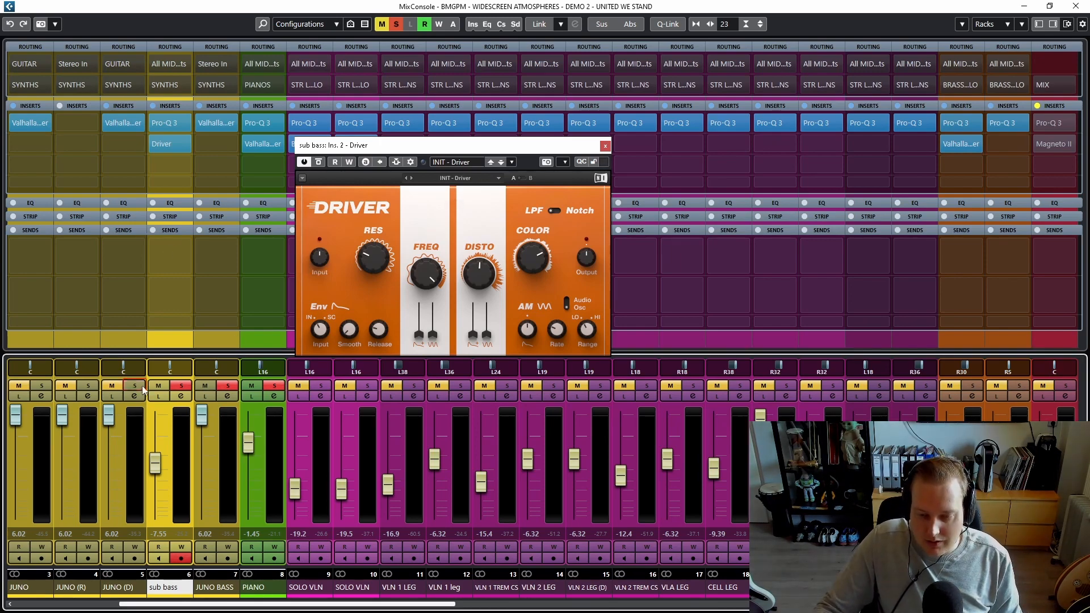
click(227, 386)
click(273, 386)
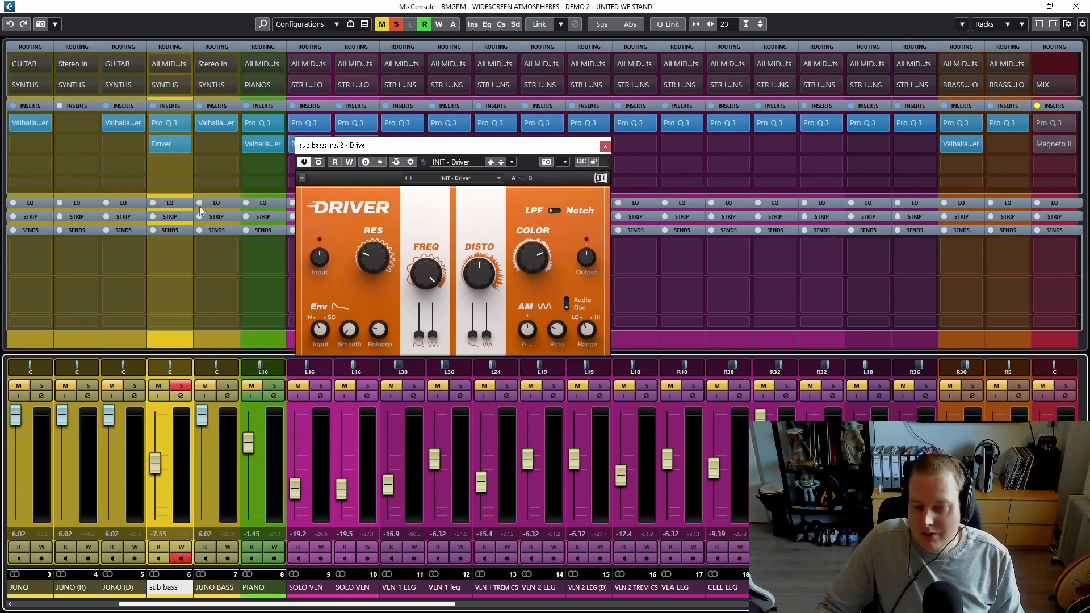
- Compare the sub bass sound with its Driver and Pro-Q 3 inserts bypassed and active again
click(155, 144)
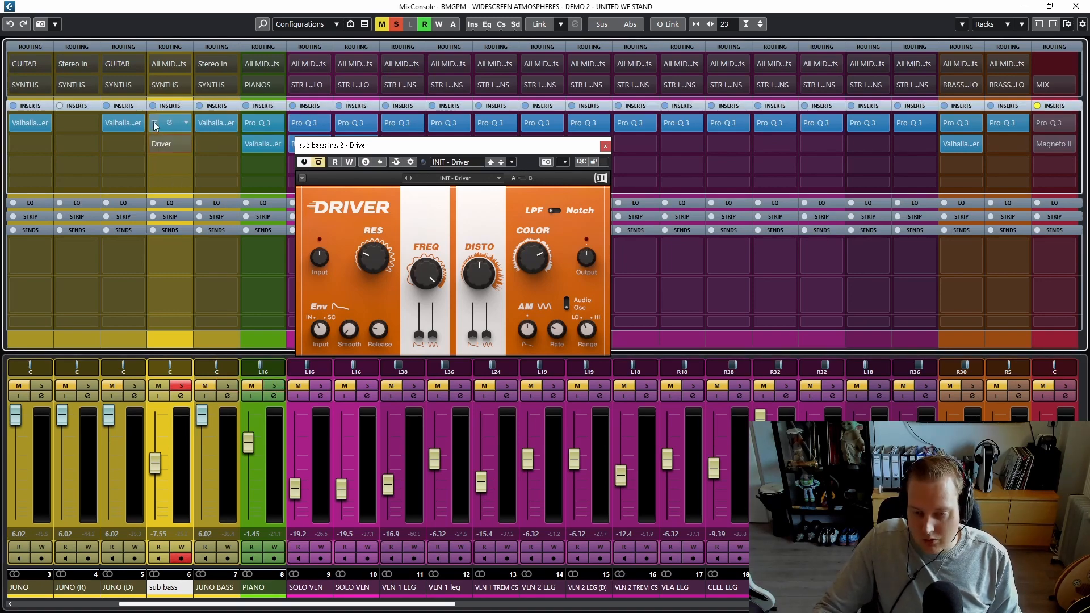
click(155, 124)
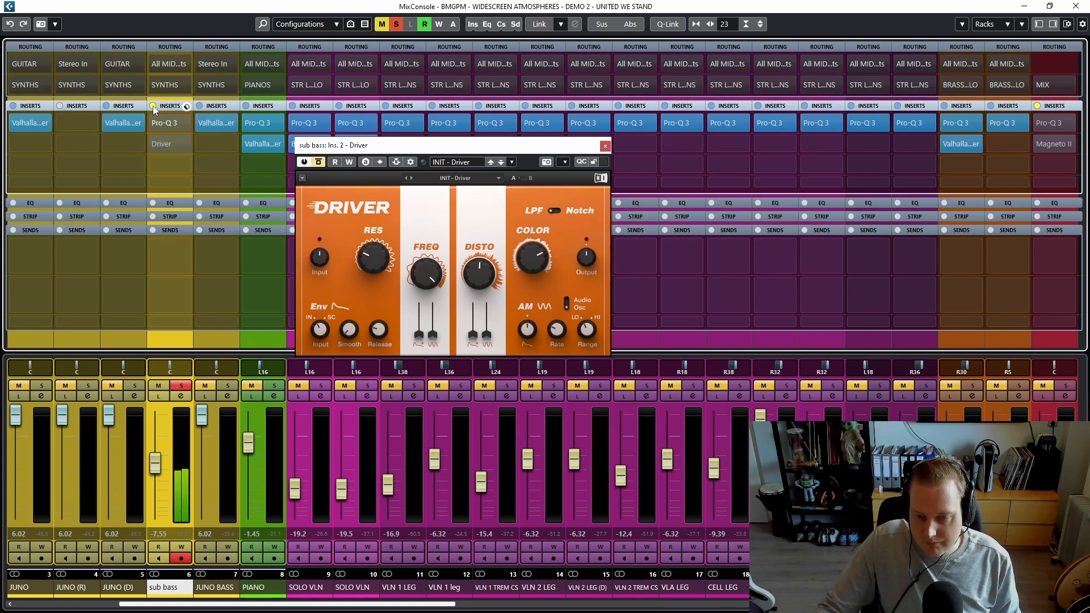
click(152, 105)
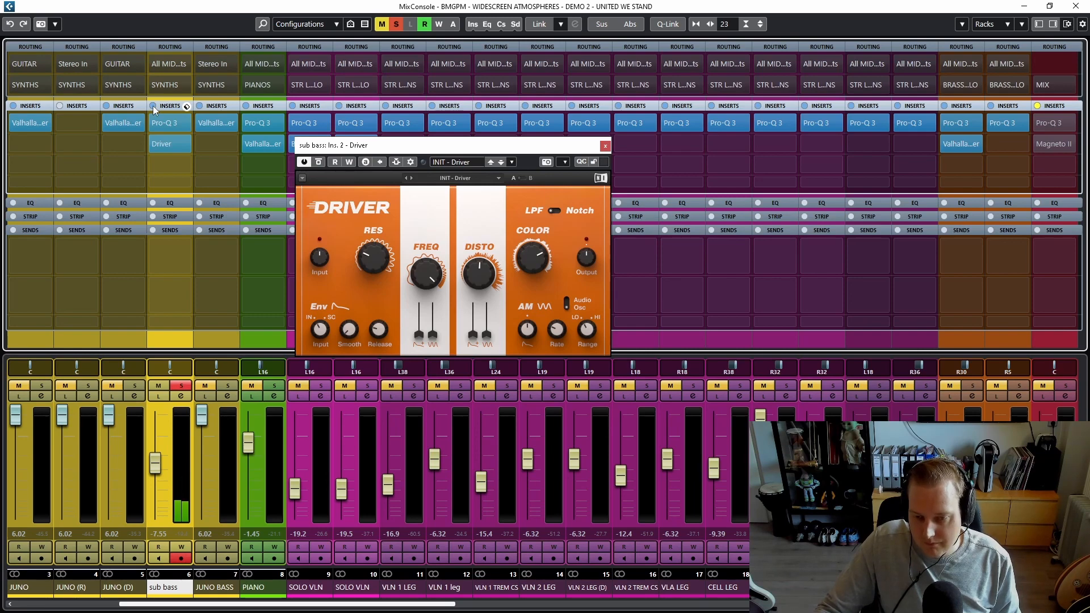
- Solo the JUNO (D), JUNO BASS, PIANO, JUNO (R) and JUNO channels alongside the sub bass
click(134, 385)
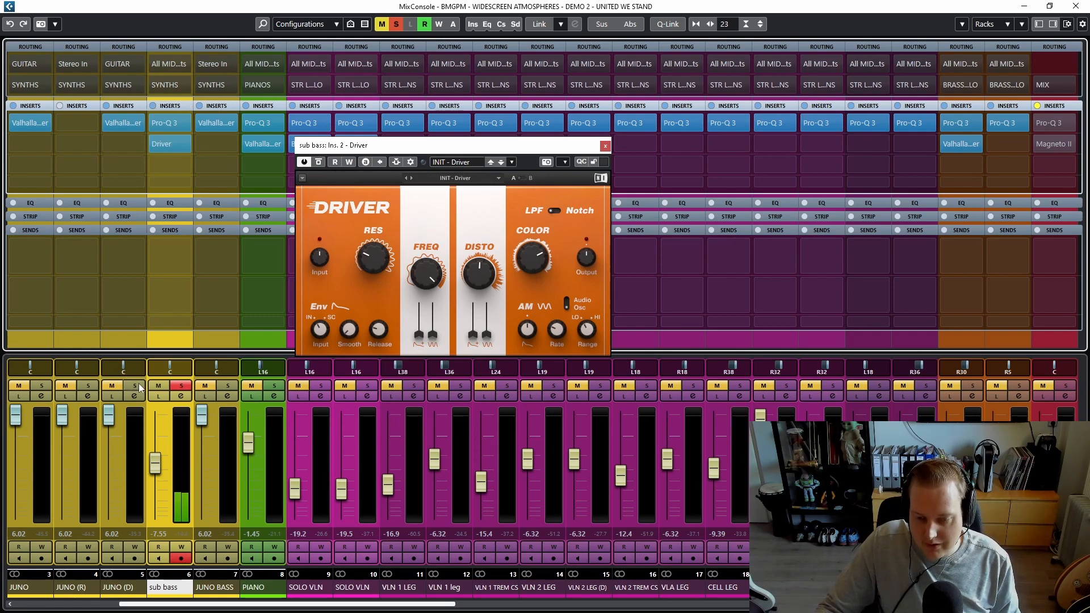
click(228, 386)
click(275, 386)
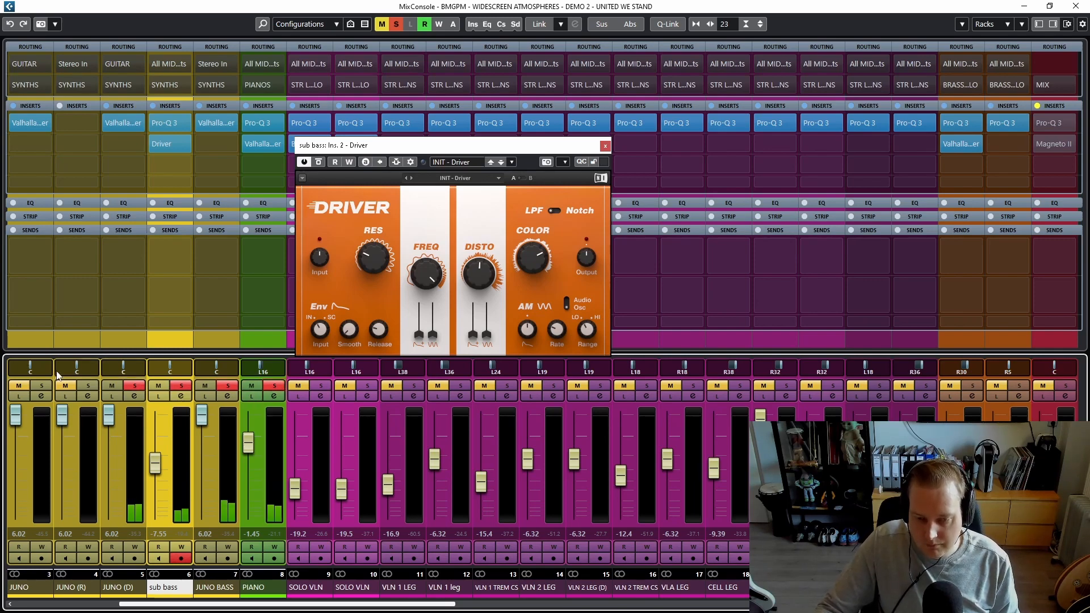
click(88, 385)
click(41, 385)
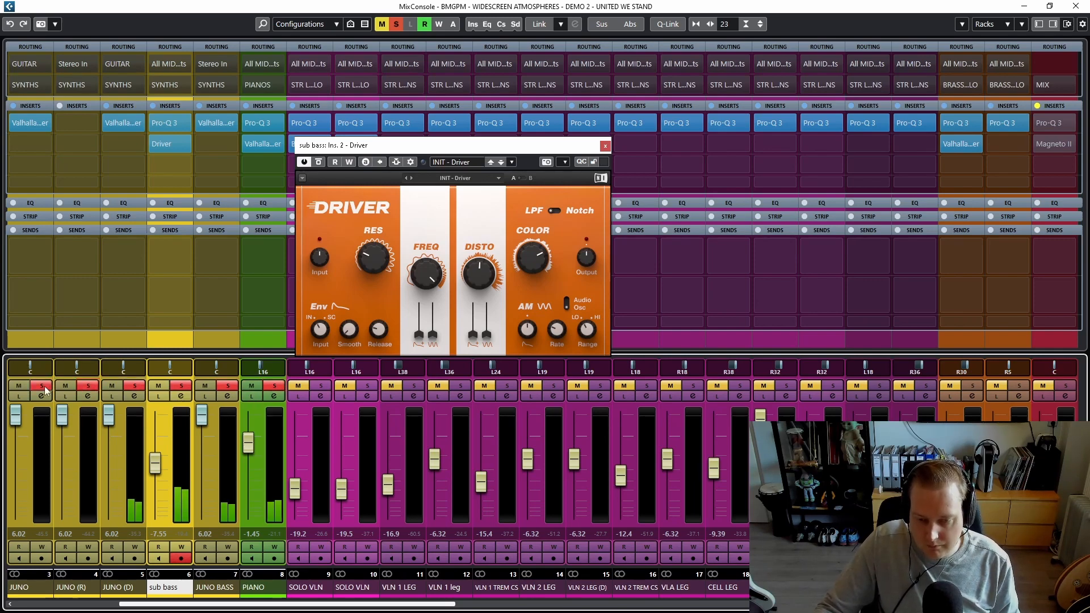
click(41, 385)
click(88, 385)
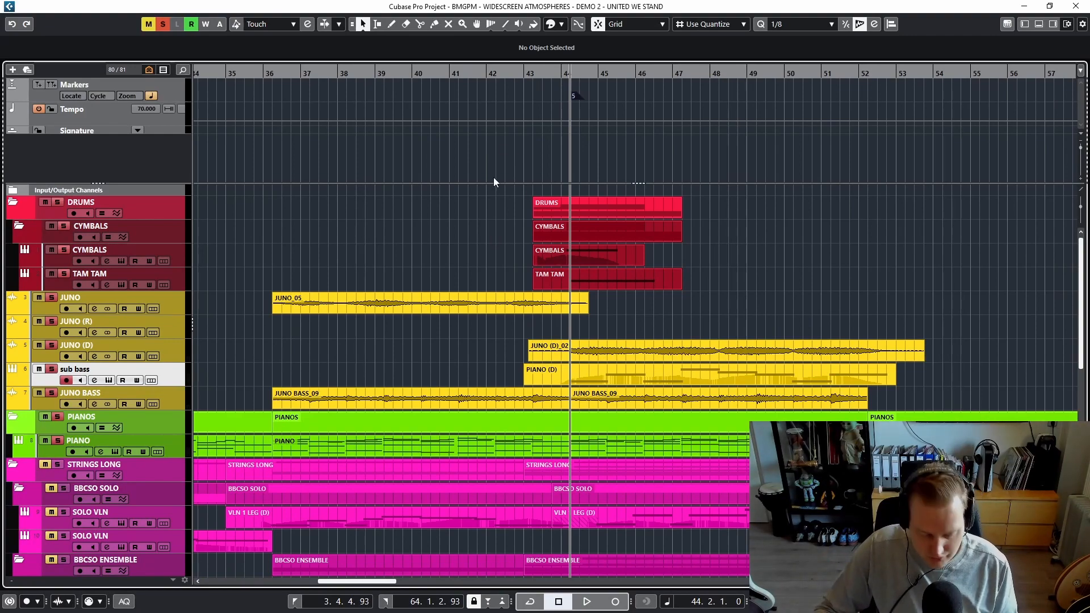
- Listen to the soloed layers from 42.3.1 through the cymbal and tam tam entry, then stop playback
key(g)
key(g)
key(g)
key(g)
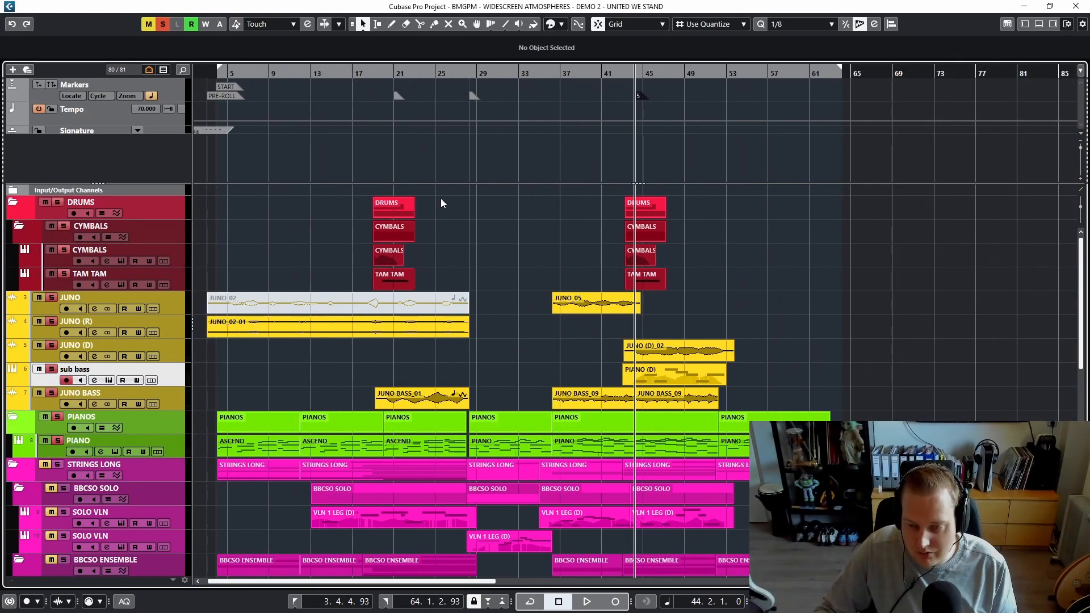
key(h)
key(h)
key(h)
key(h)
key(h)
key(h)
key(h)
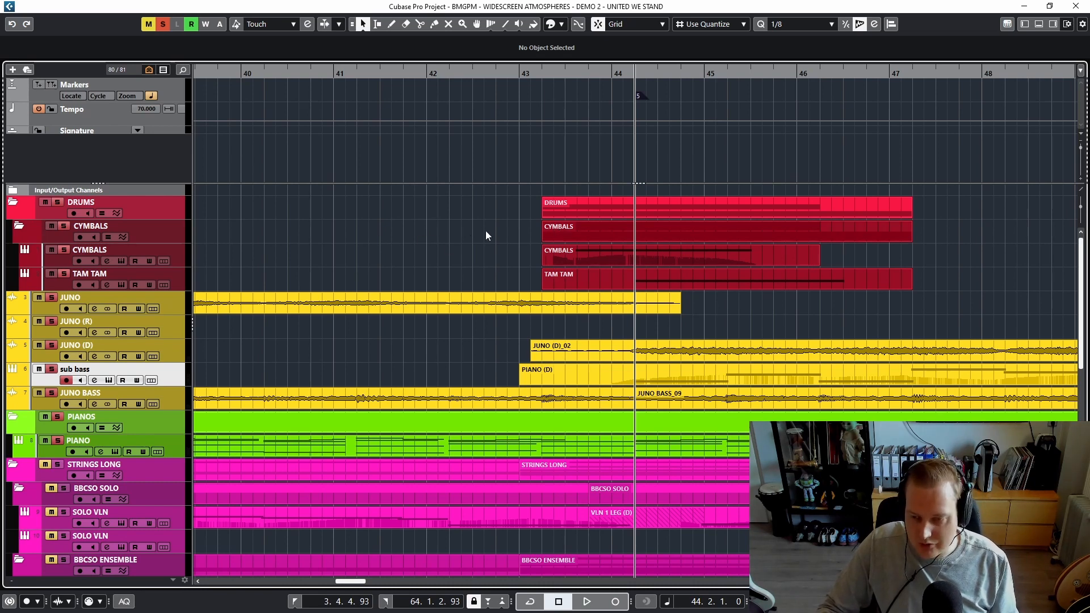
click(477, 73)
key(space)
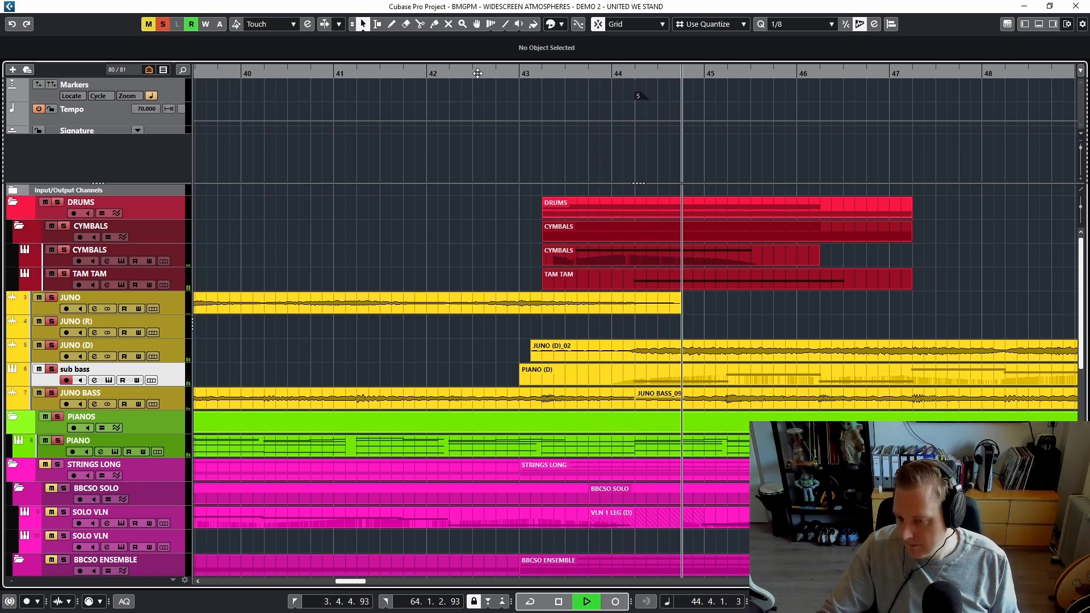
key(space)
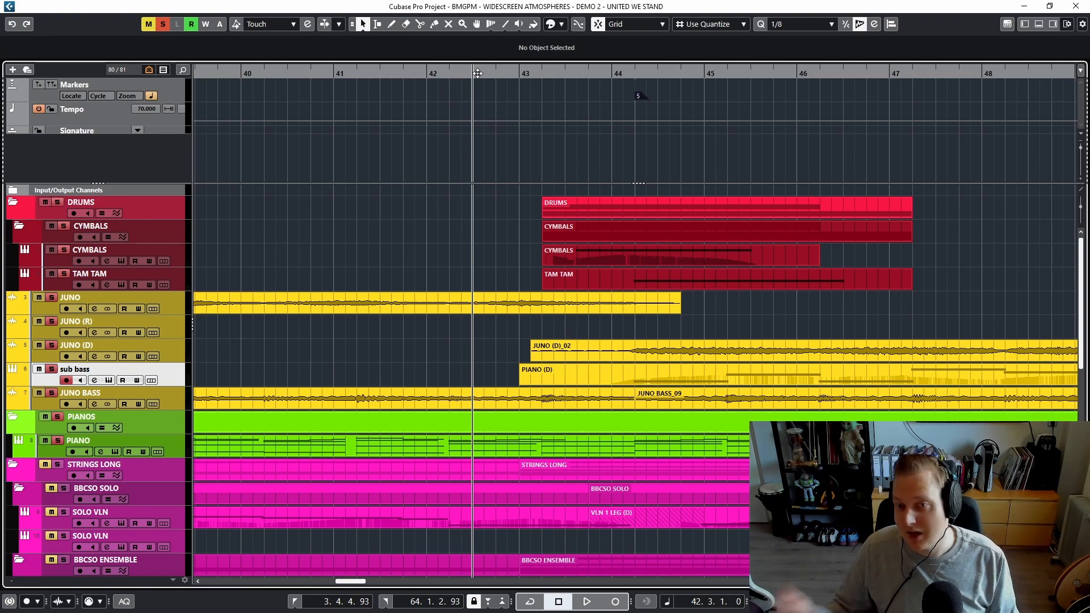
- Examine where the string section and solo horn parts enter around bars 42 to 44
scroll(294, 394, down, 15)
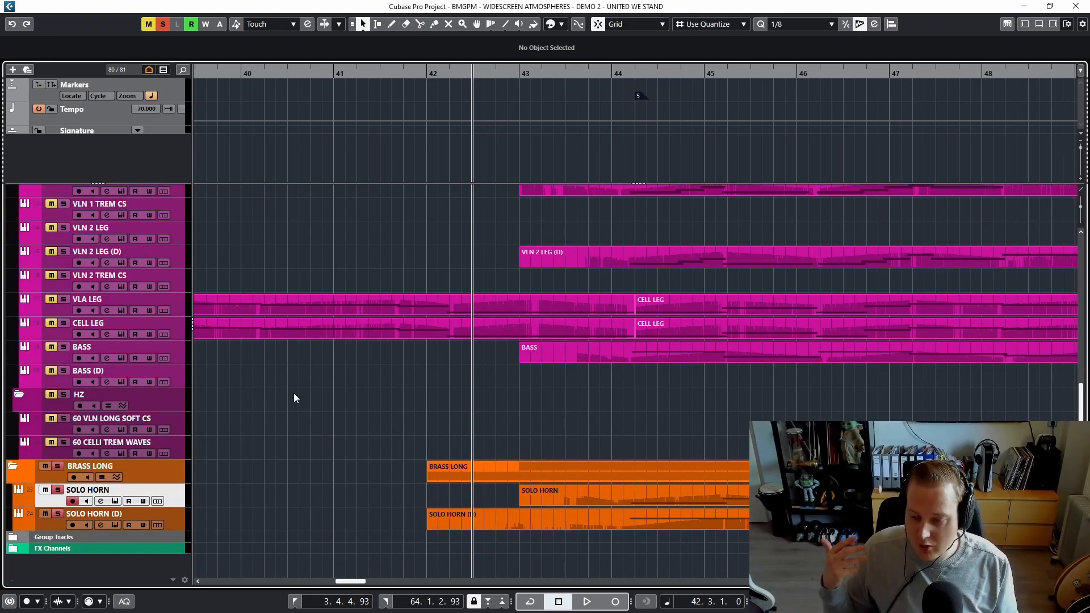
key(g)
key(g)
key(g)
key(g)
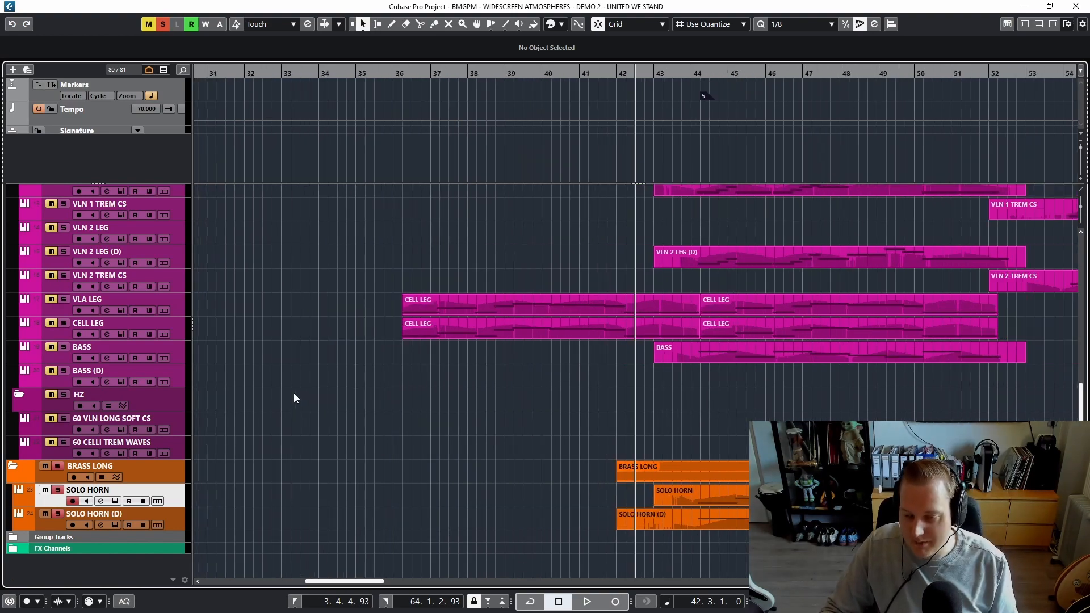
key(g)
key(h)
key(h)
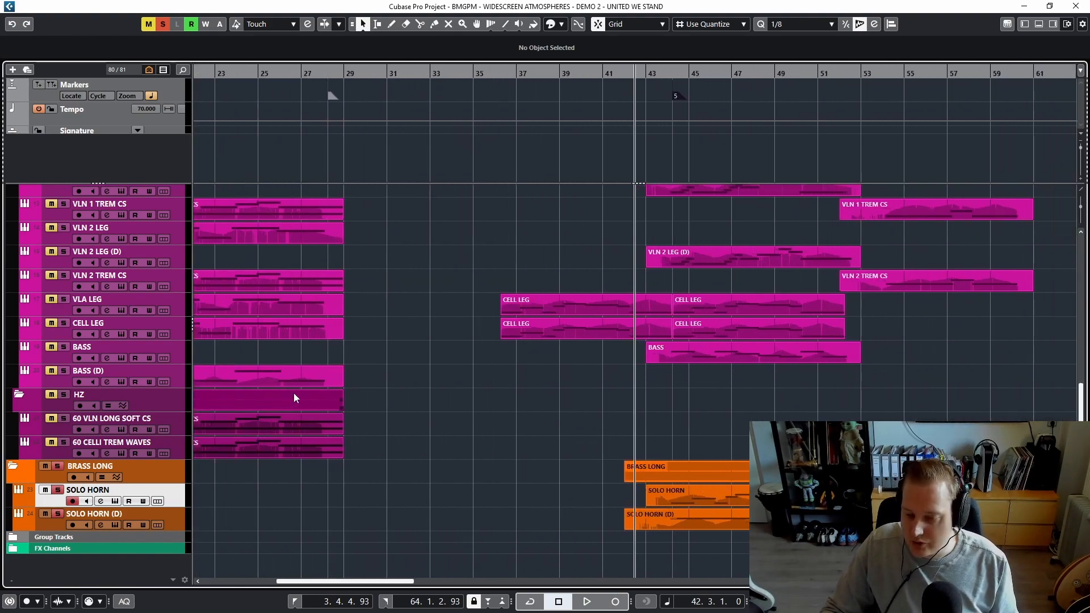
key(h)
key(h)
key(h)
key(h)
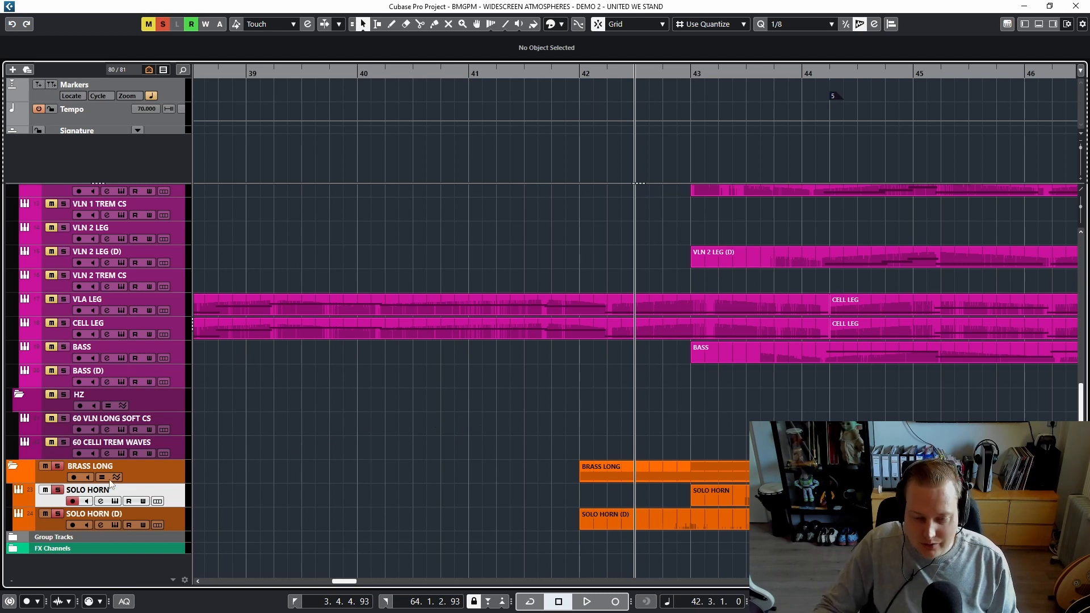
key(g)
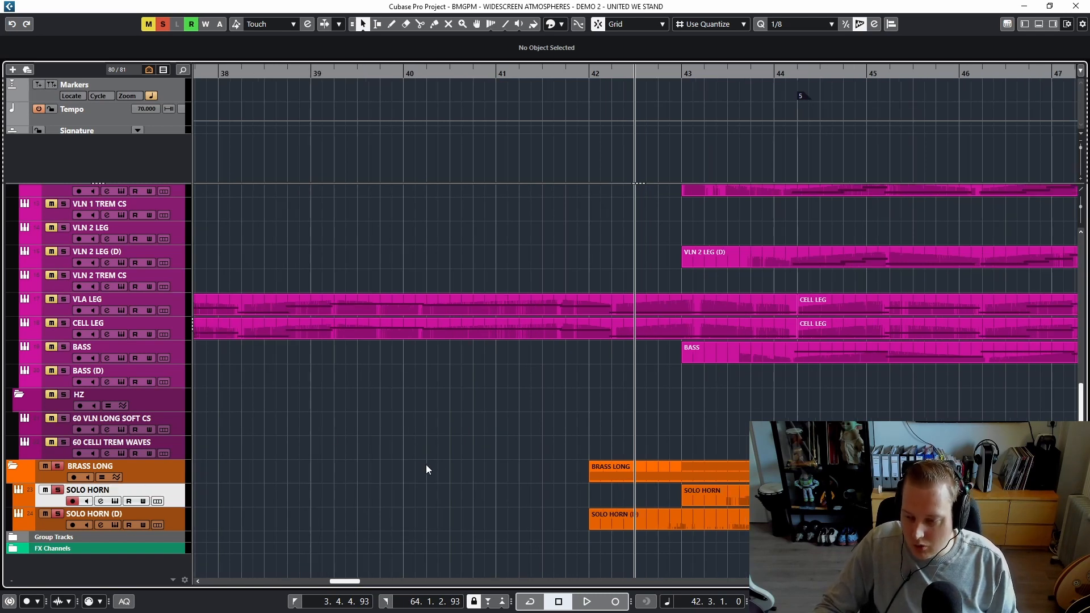
key(g)
key(g)
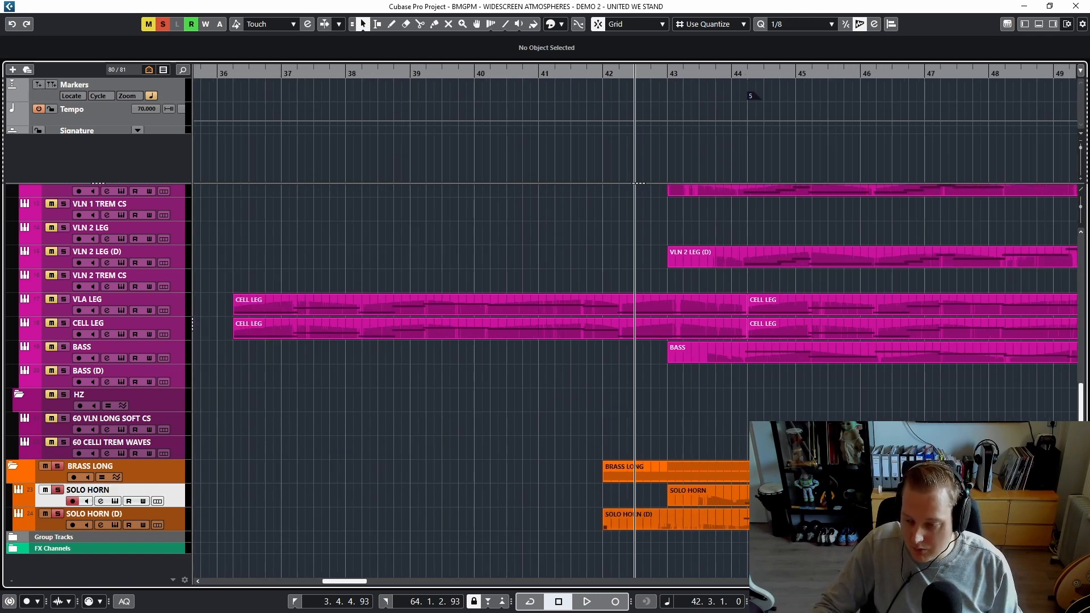
- Open the SOLO HORN and SOLO HORN (D) parts together in the Key Editor and examine their high and low note lines
click(783, 520)
shift+click(783, 495)
key(n)
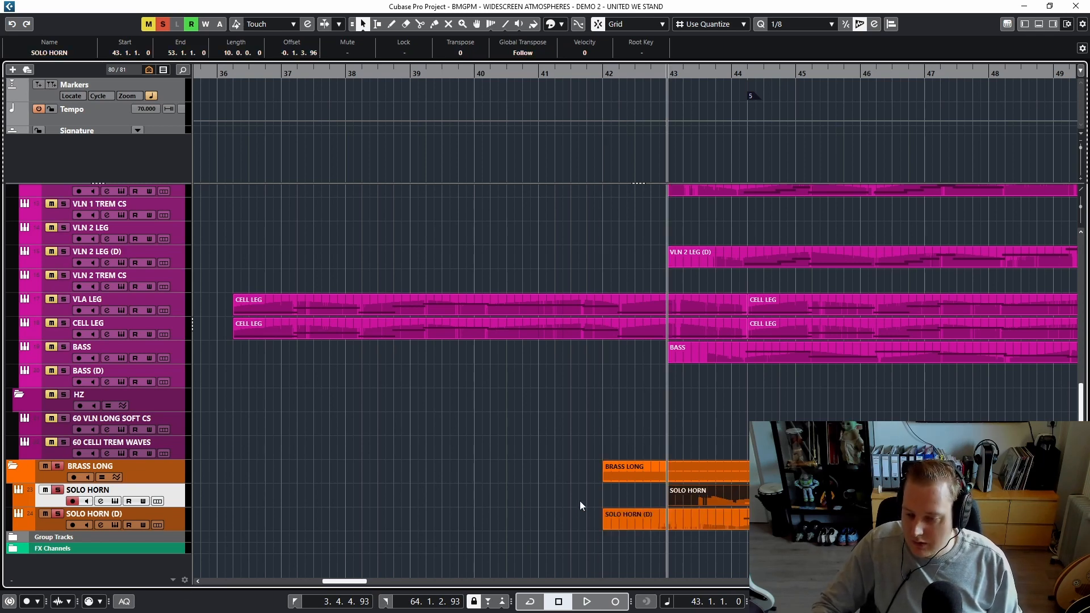
drag(611, 496, 728, 532)
key(l)
key(Return)
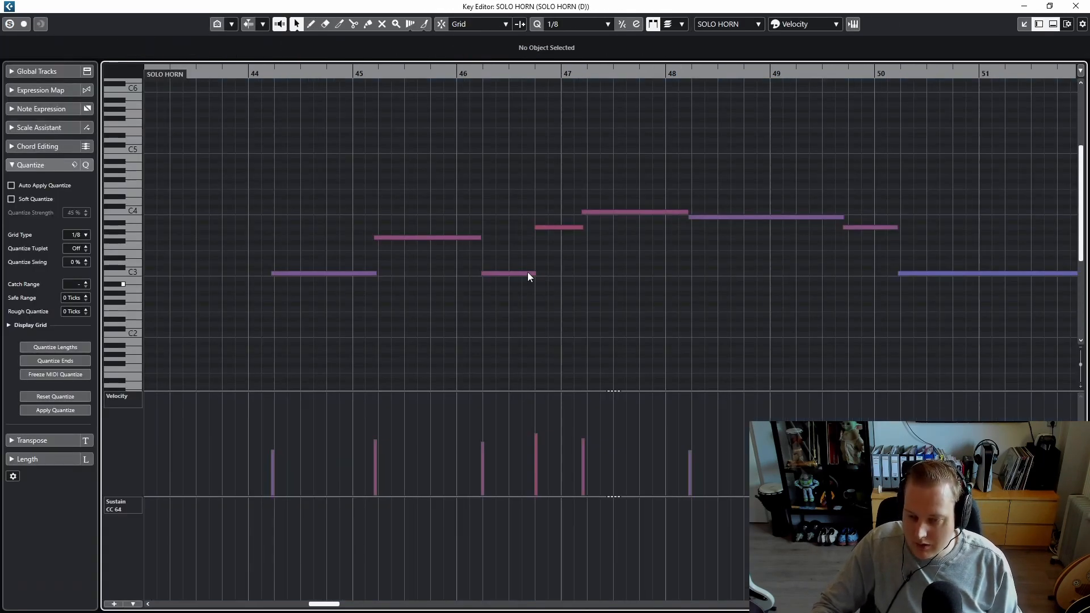
scroll(475, 308, down, 4)
scroll(619, 292, down, 4)
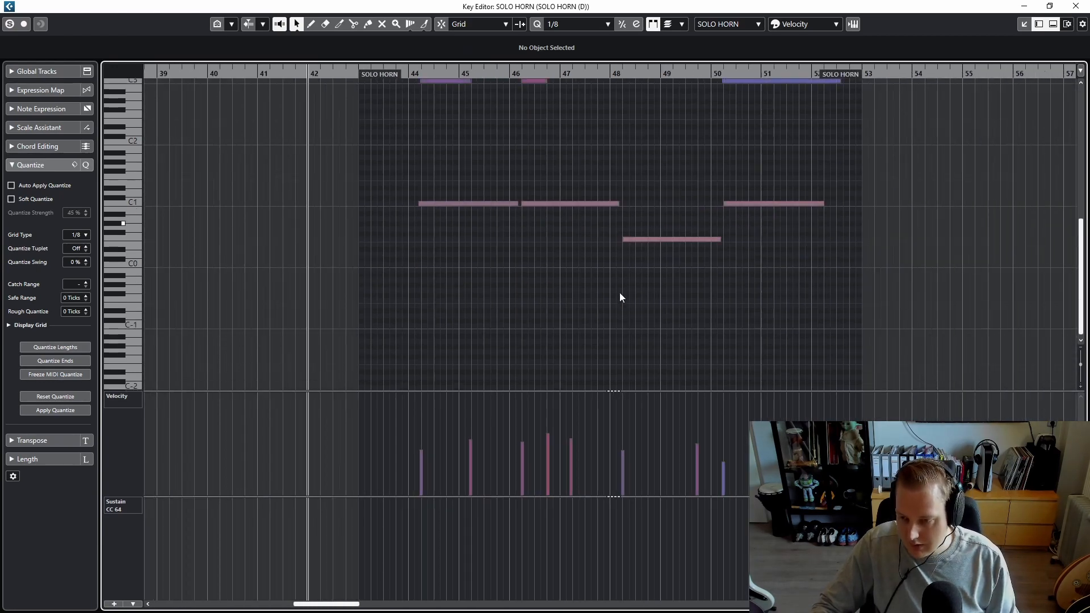
scroll(622, 291, up, 2)
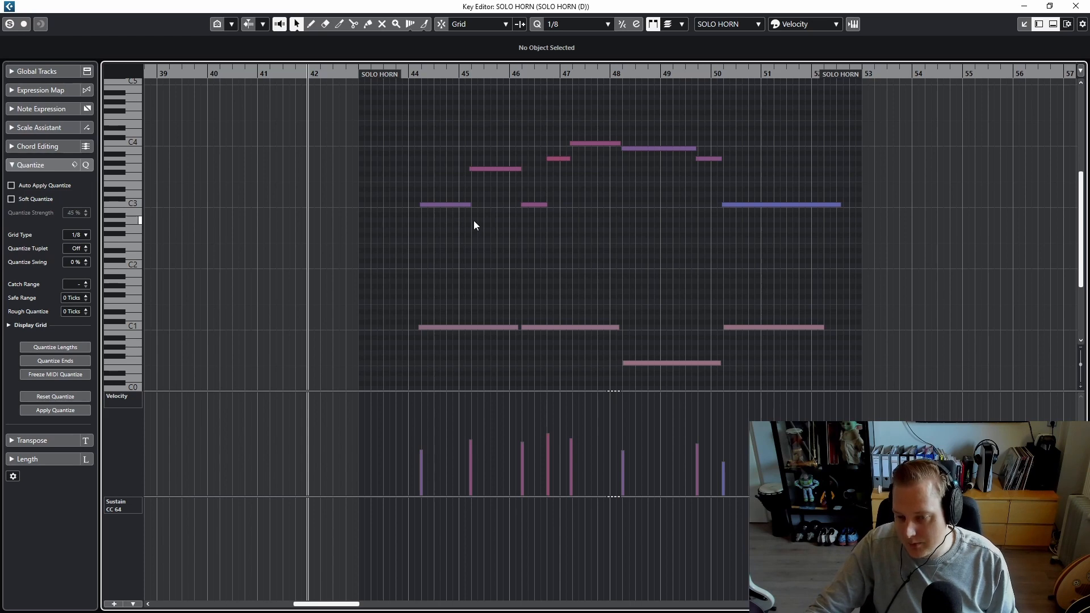
- Solo the editor contents, listen to both horn parts from around bar 44, stop playback and close the Key Editor
click(10, 24)
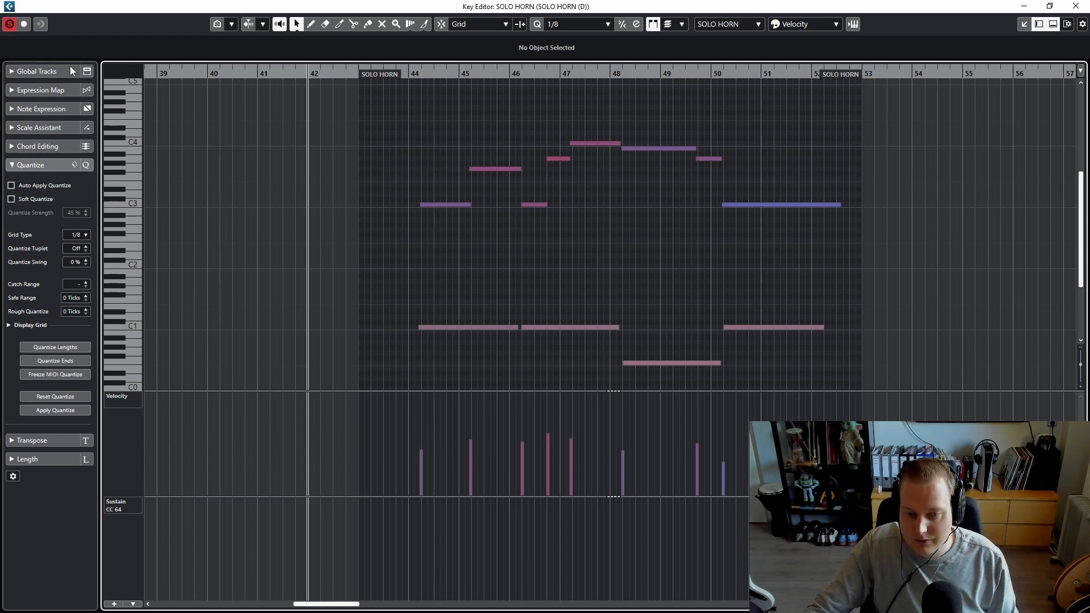
click(414, 74)
key(space)
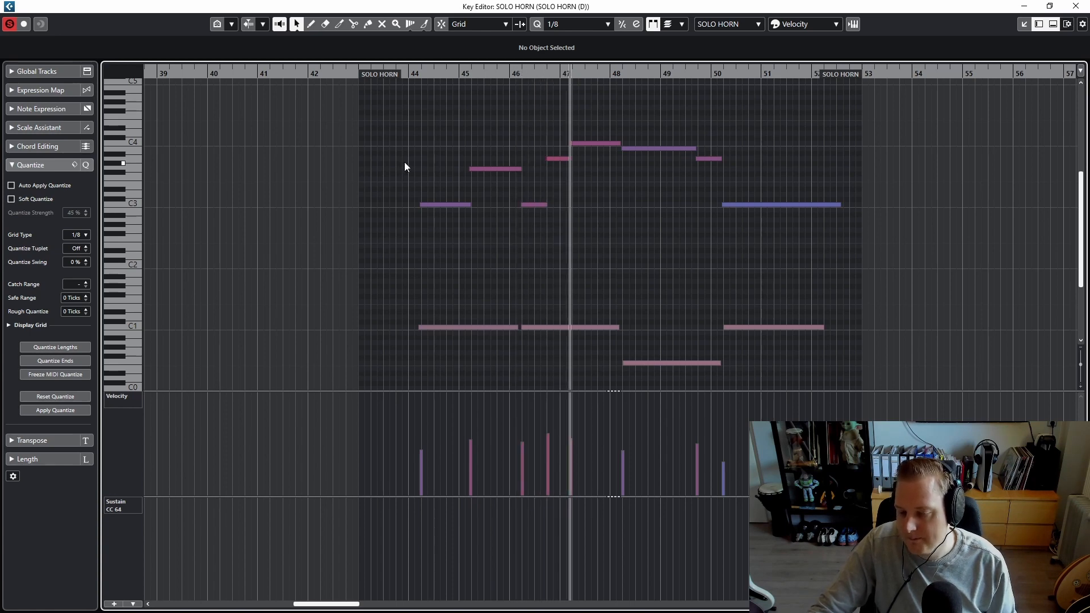
key(space)
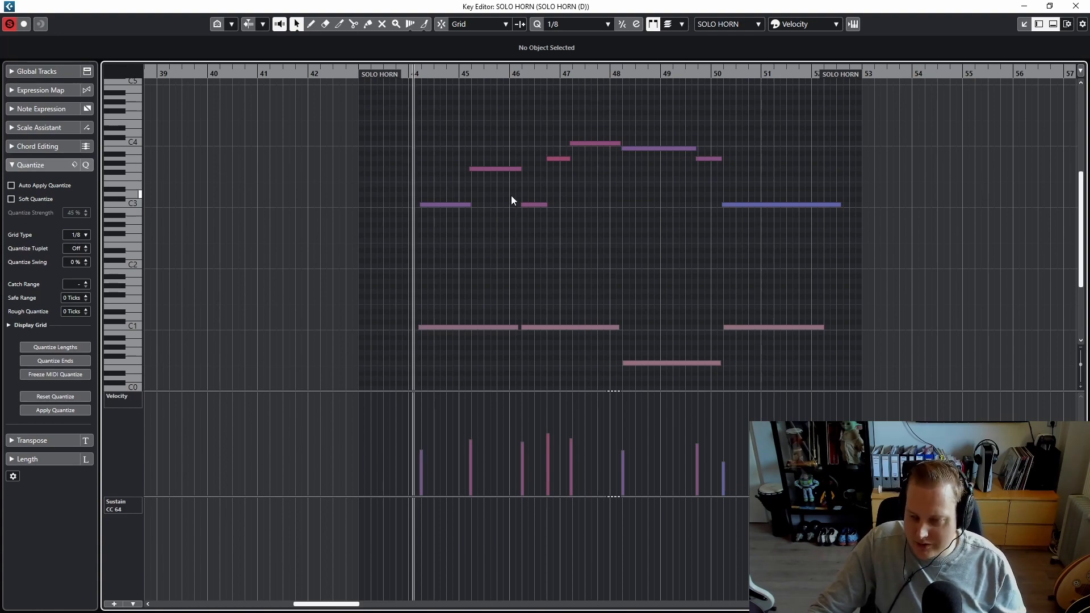
click(1079, 6)
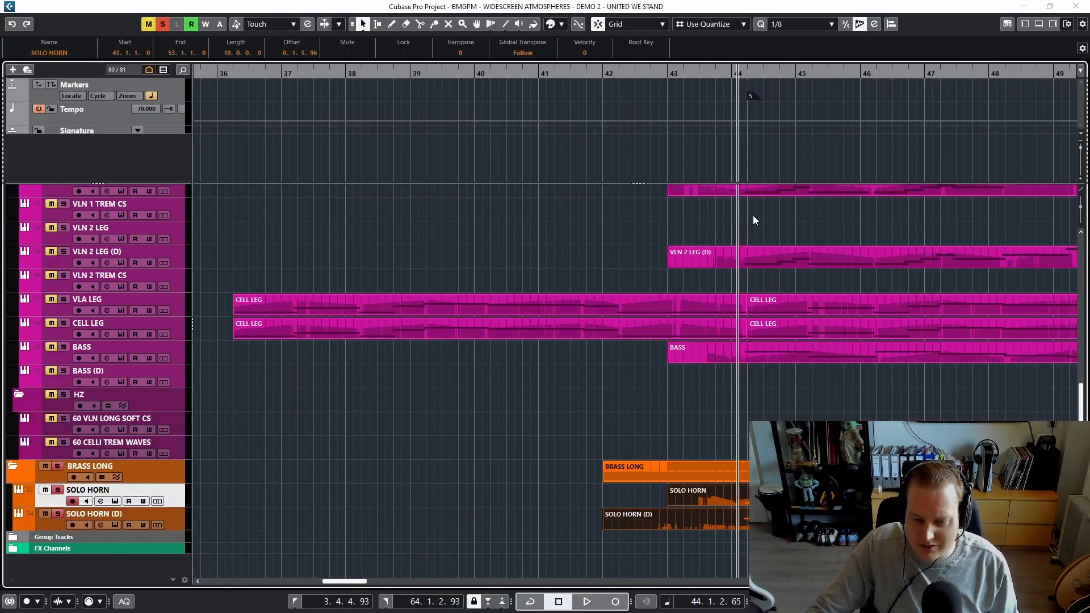
- Inspect the Kontakt CineBrass Pro instrument on the SOLO HORN (D) track, close it and clear the part selection
click(179, 523)
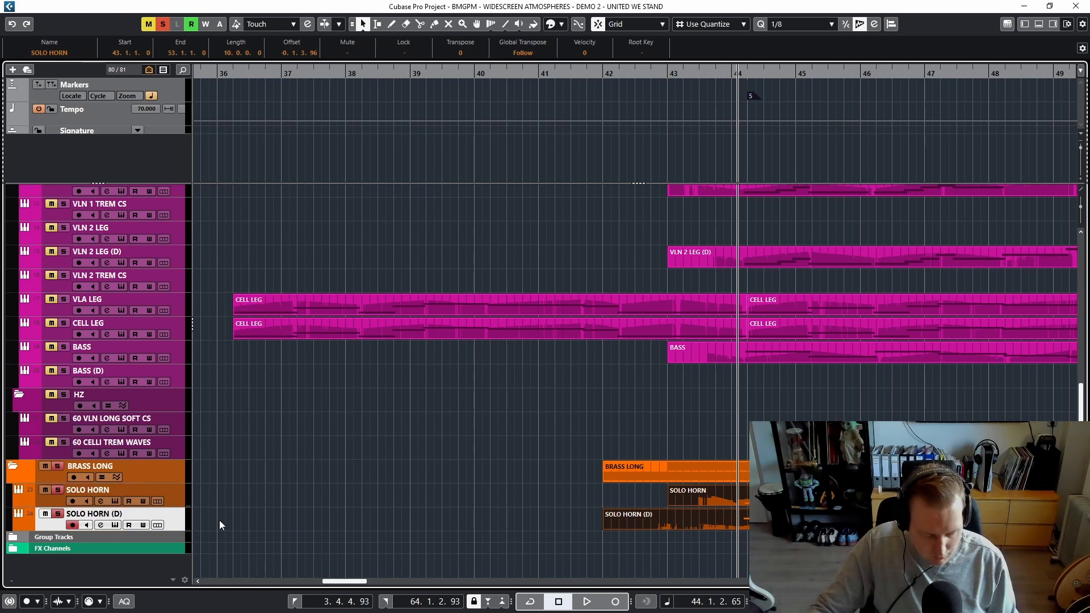
key(F11)
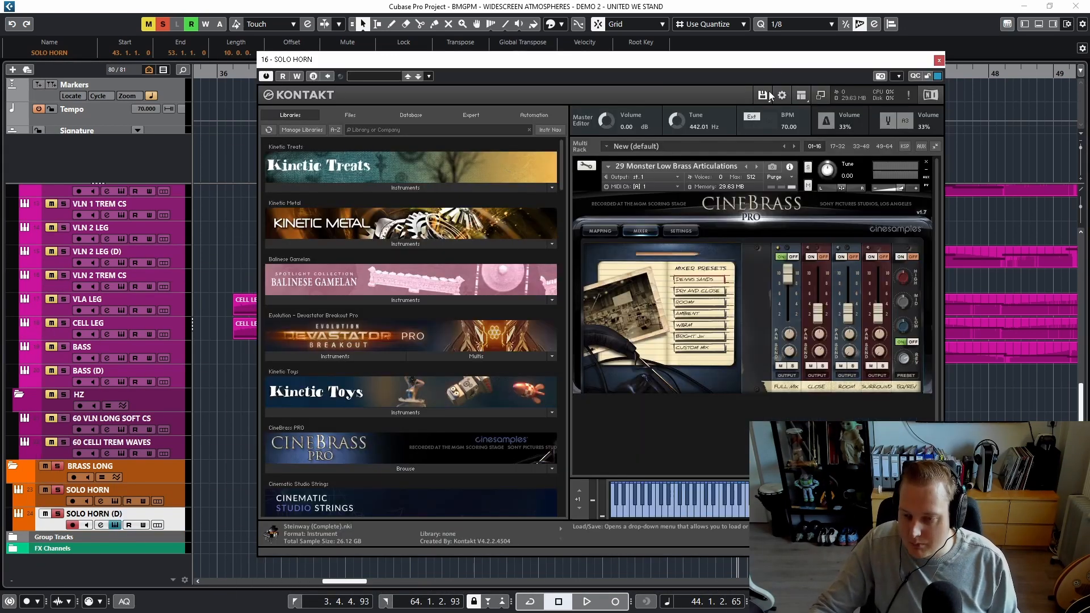
click(940, 60)
click(742, 438)
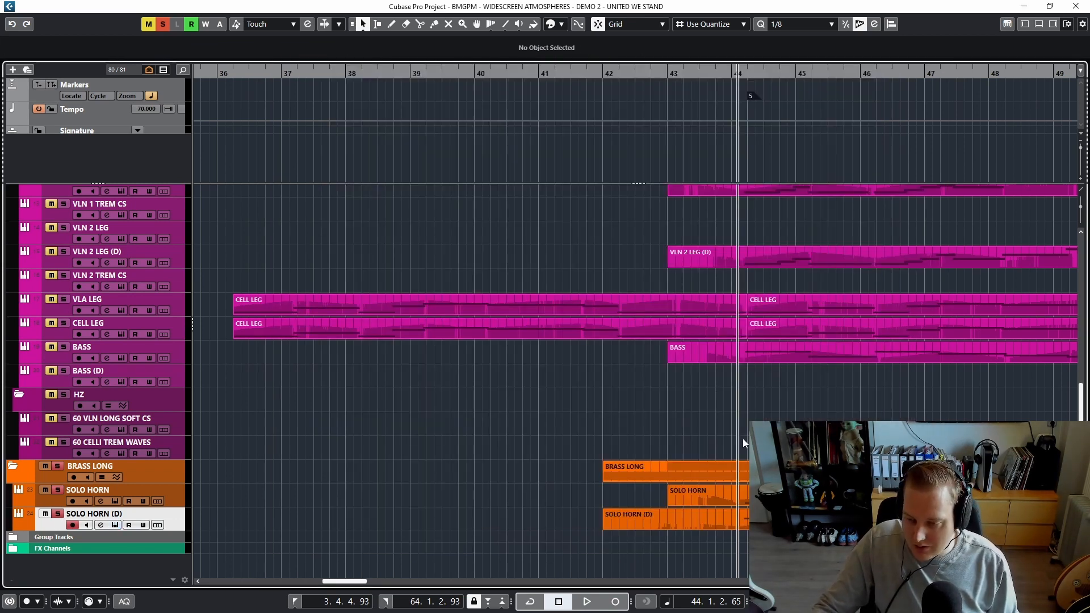
- Move the playhead to the start of the SOLO HORN part, then to the SOLO HORN (D) part's start at 42.1.1
click(778, 496)
key(l)
click(778, 520)
key(l)
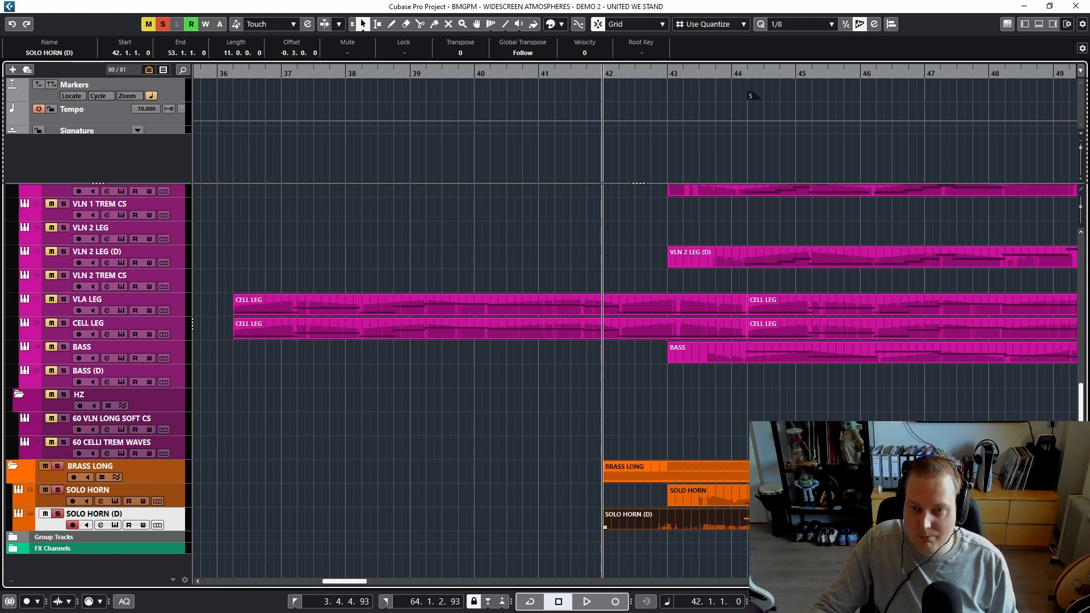
ctrl+scroll(651, 441, down, 5)
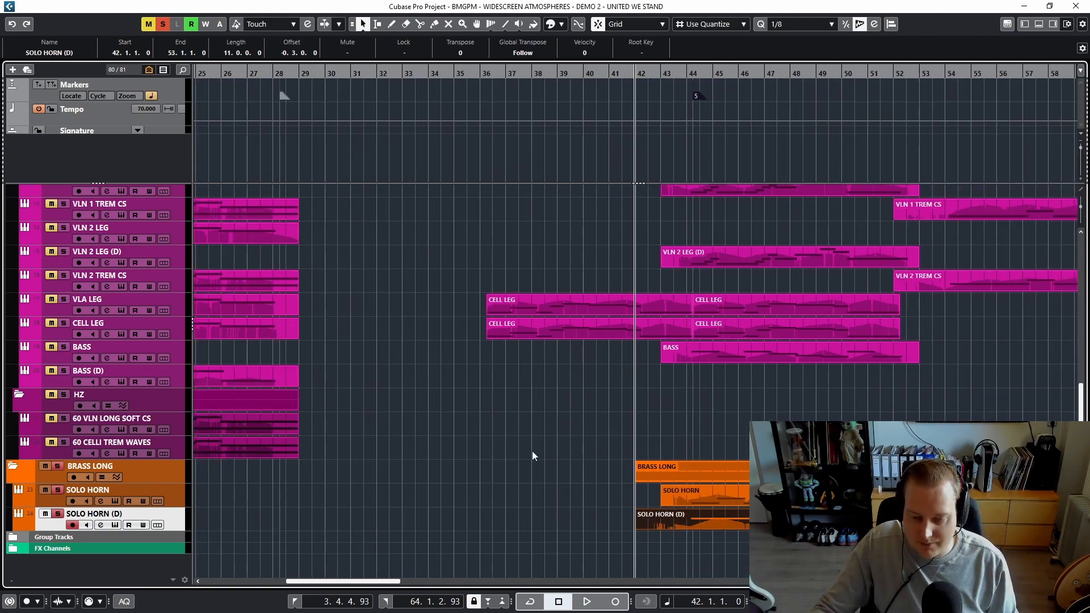
- Examine the Pro-Q 3 insert on the SOLO HORN (D) channel in the MixConsole, then return to the project window
key(F3)
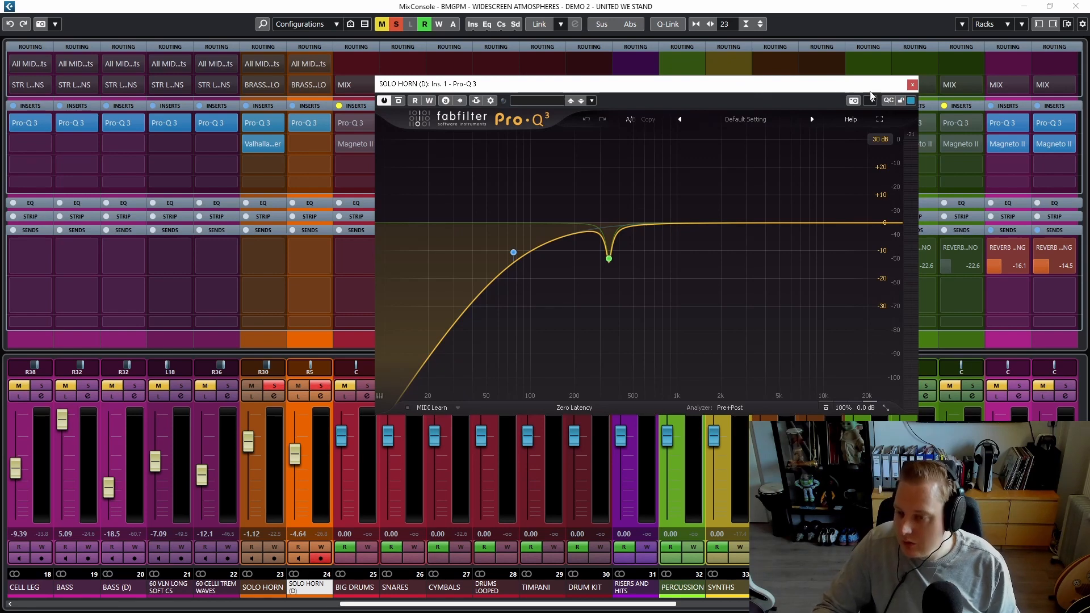
click(912, 86)
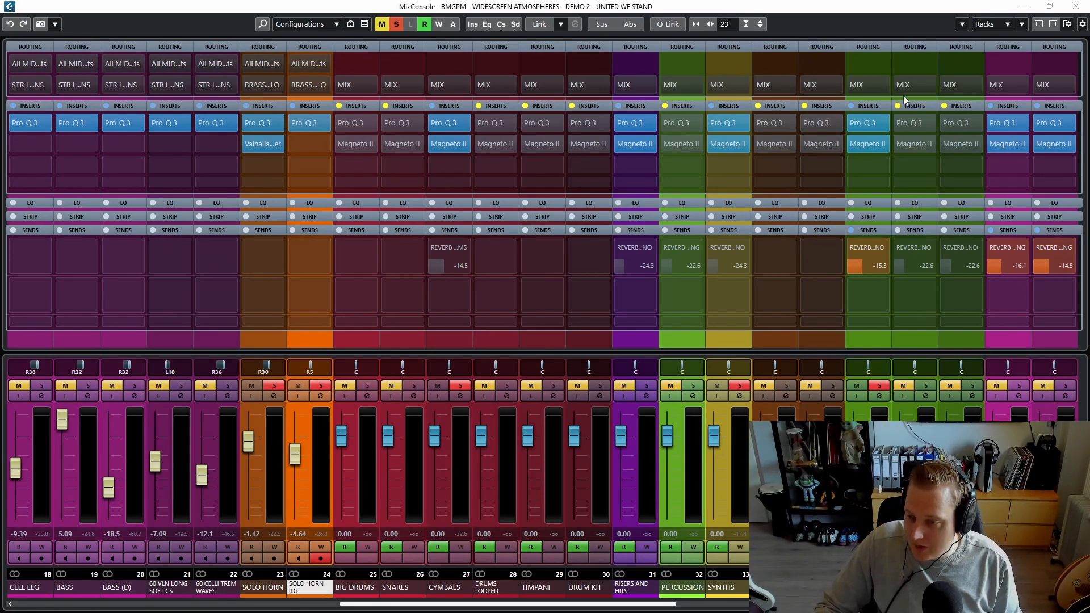
click(1024, 7)
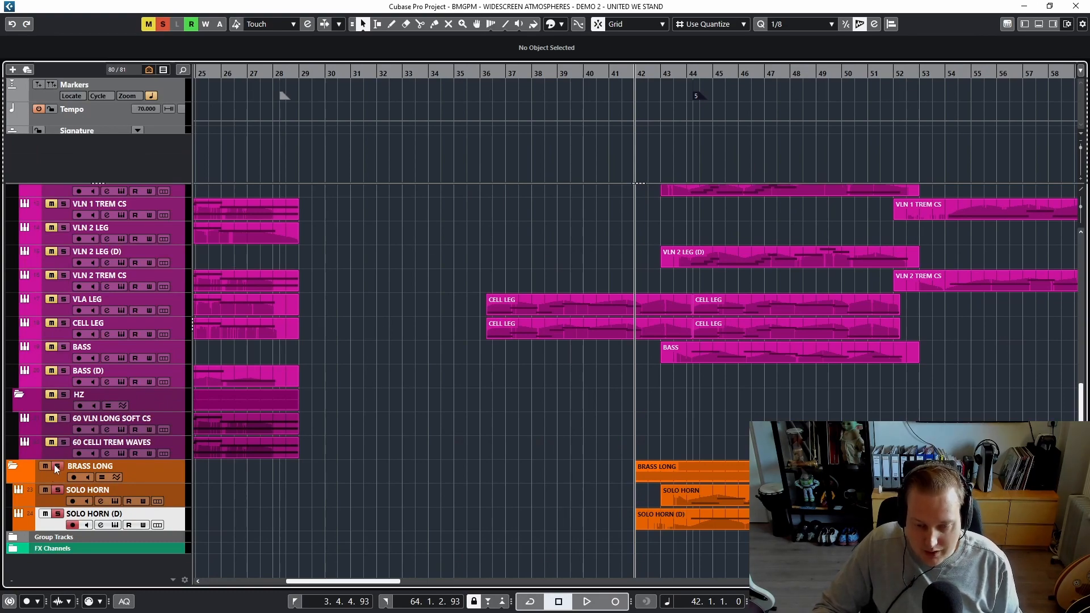
- Clear the solo state from all soloed tracks, including the JUNO layers, sub bass and JUNO BASS
scroll(57, 408, up, 10)
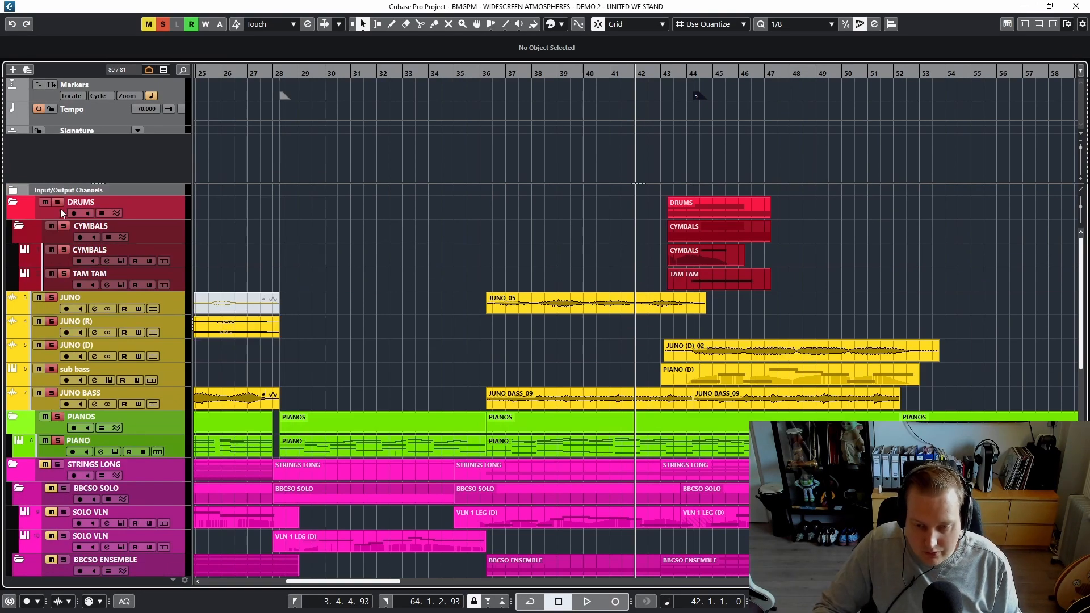
key(m)
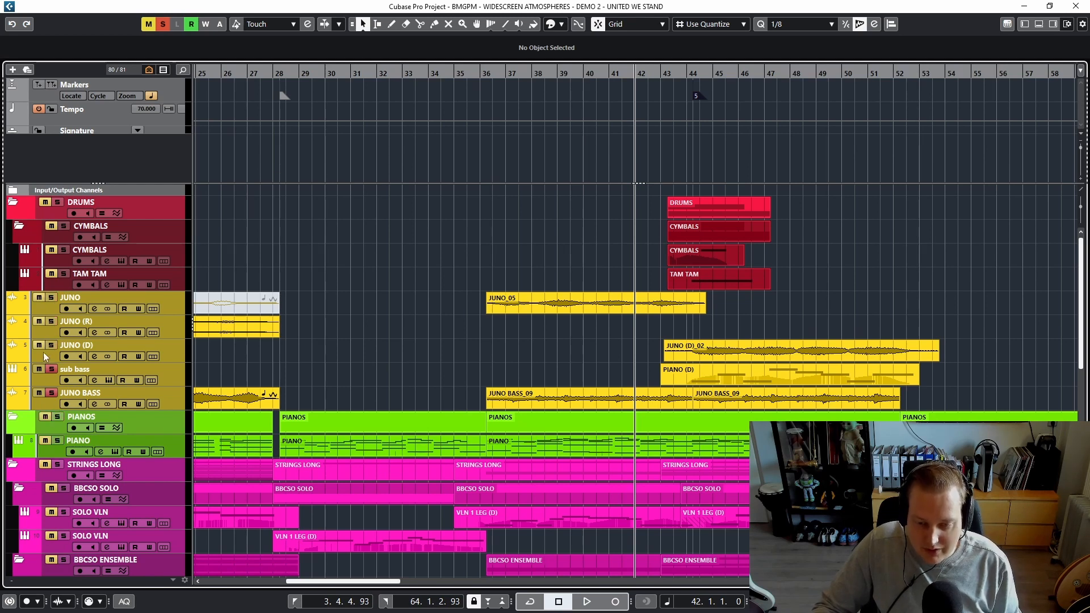
click(50, 370)
click(53, 390)
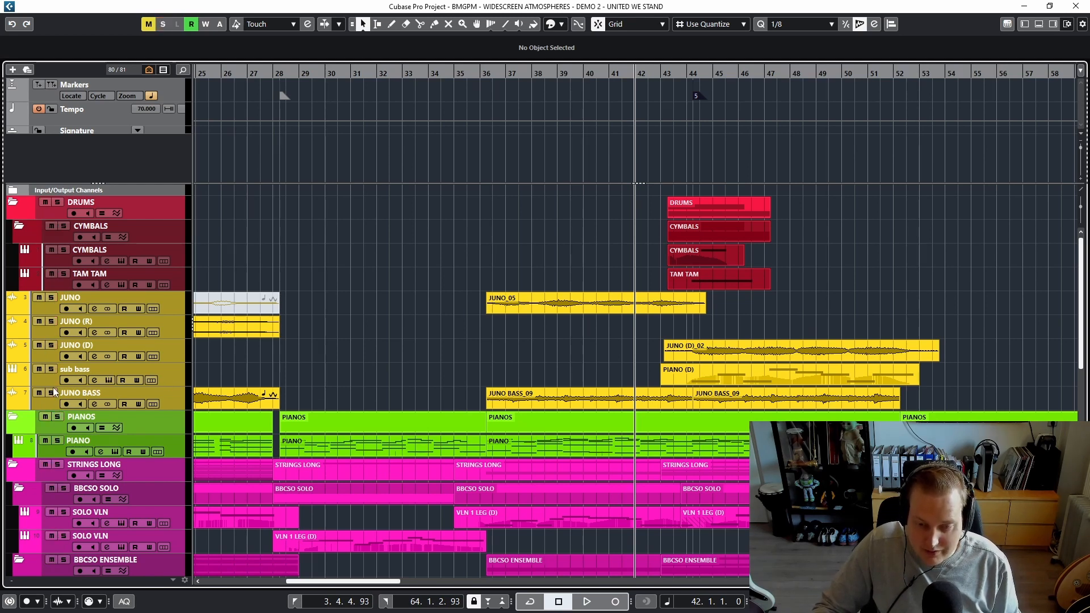
- Solo the STRINGS LONG folder and look over its solo violin, ensemble and HZ string tracks
scroll(117, 379, down, 3)
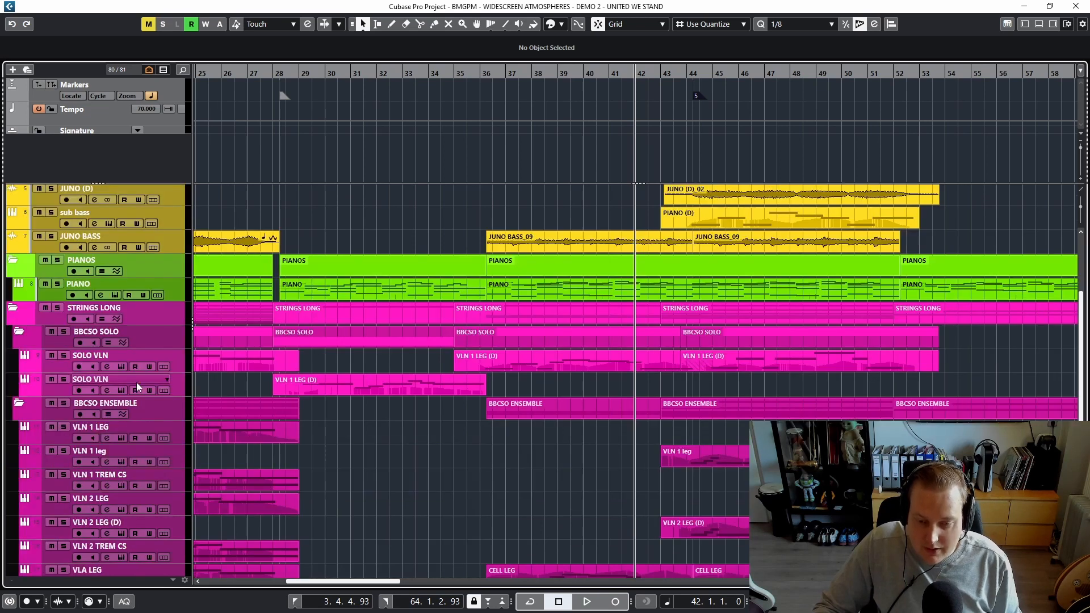
click(58, 308)
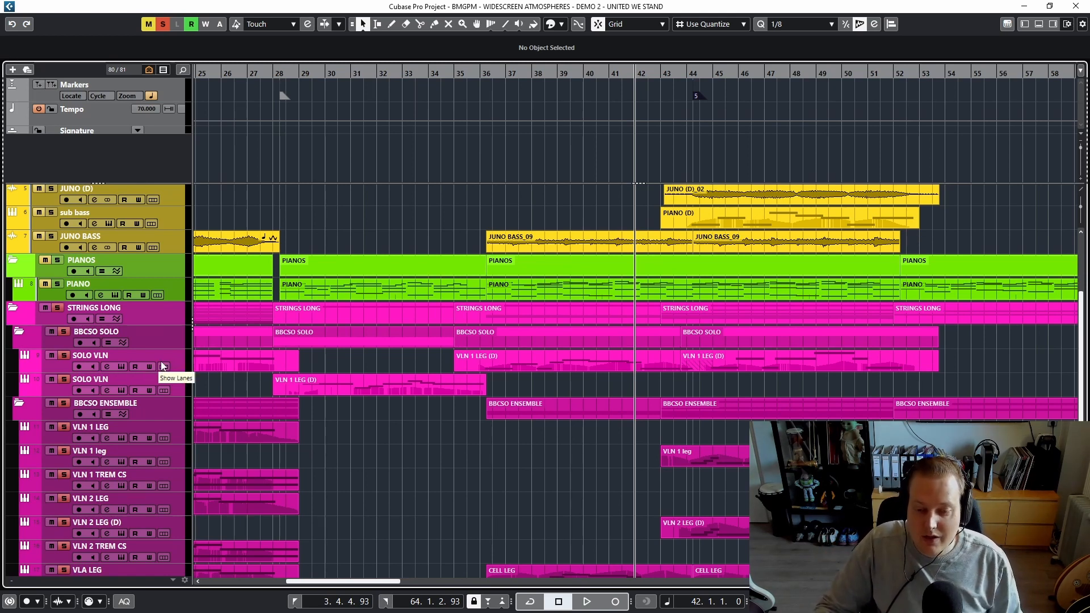
scroll(163, 366, down, 5)
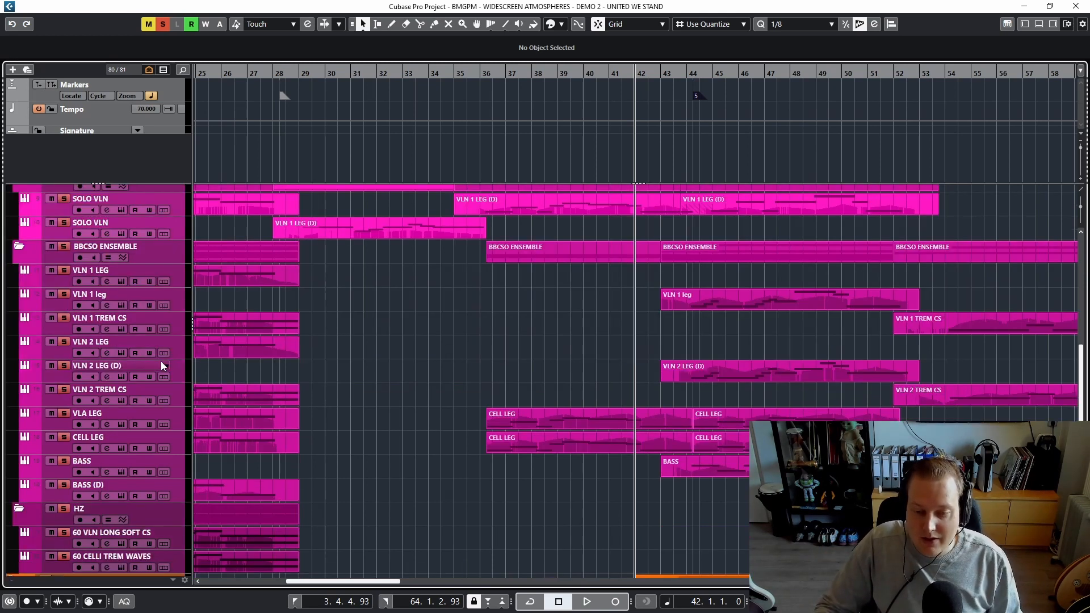
click(107, 274)
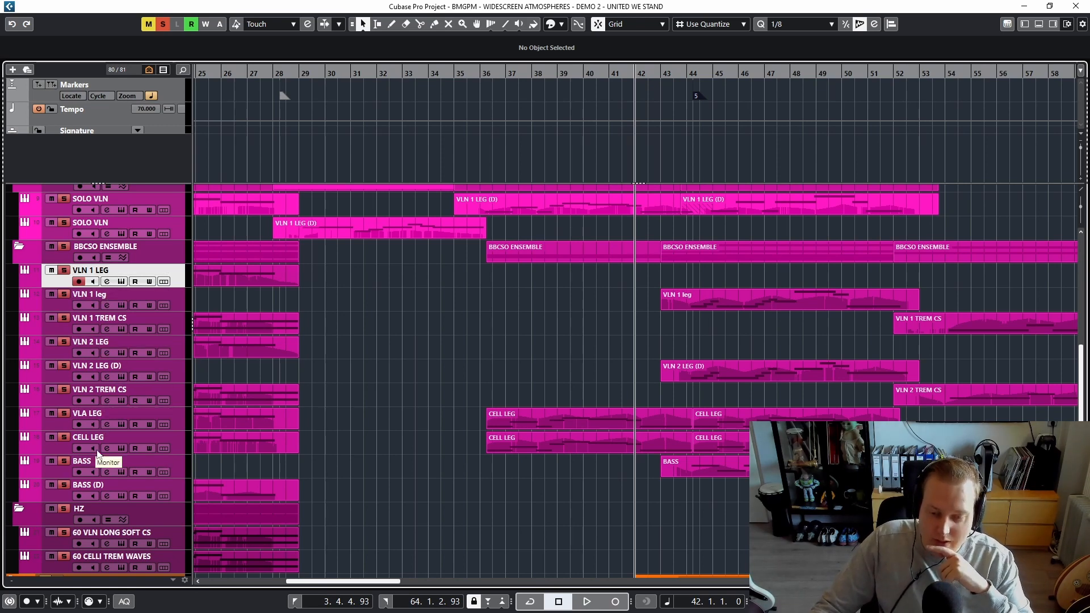
scroll(108, 448, down, 3)
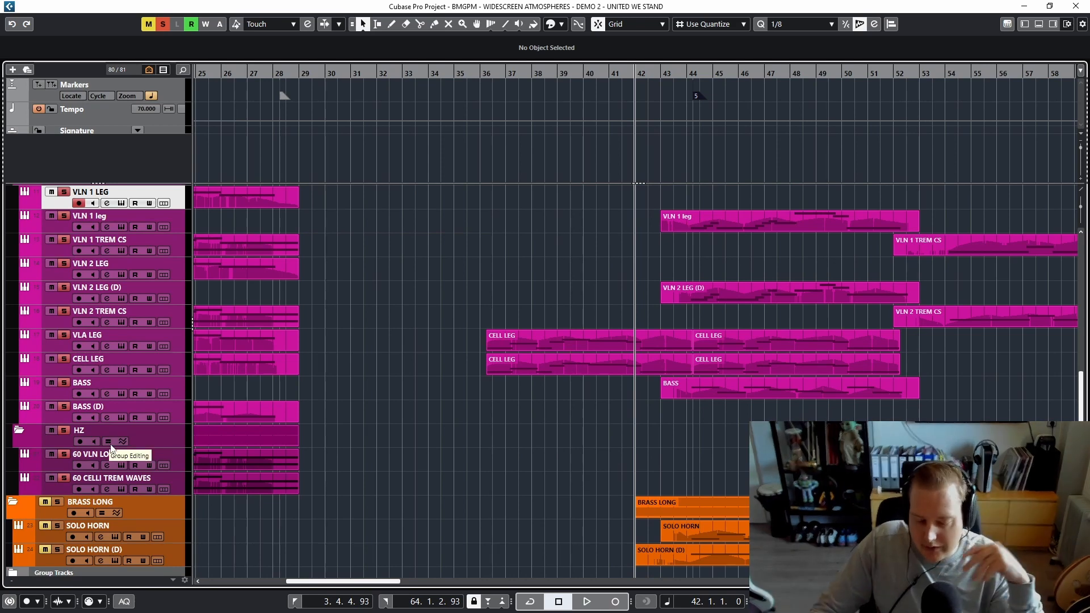
- Inspect the Hans Zimmer Strings instrument on the 60 VLN LONG SOFT CS track, then close it
click(126, 457)
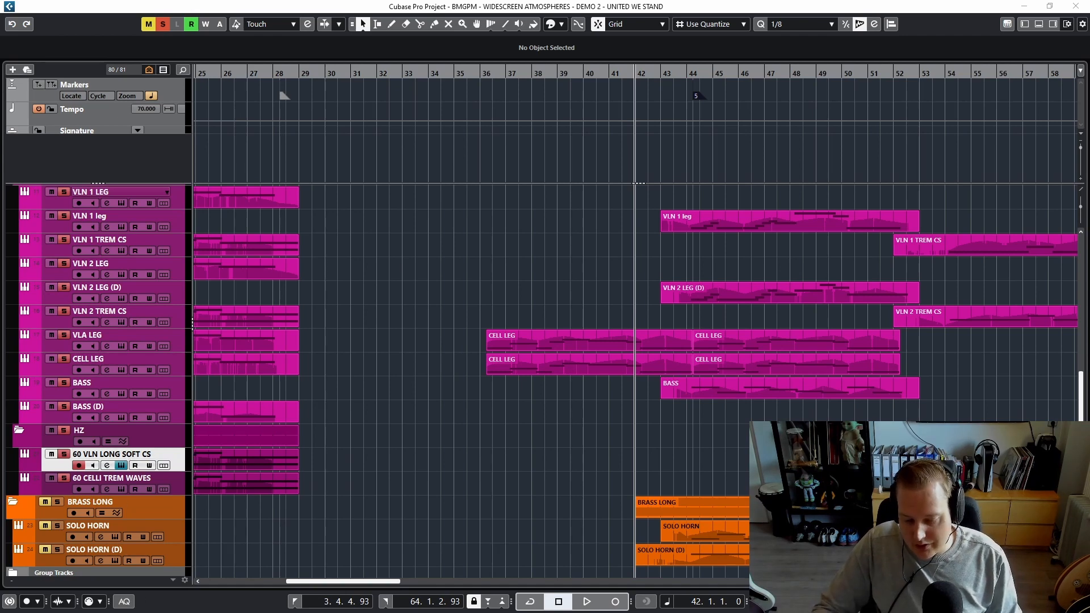
drag(504, 612, 733, 26)
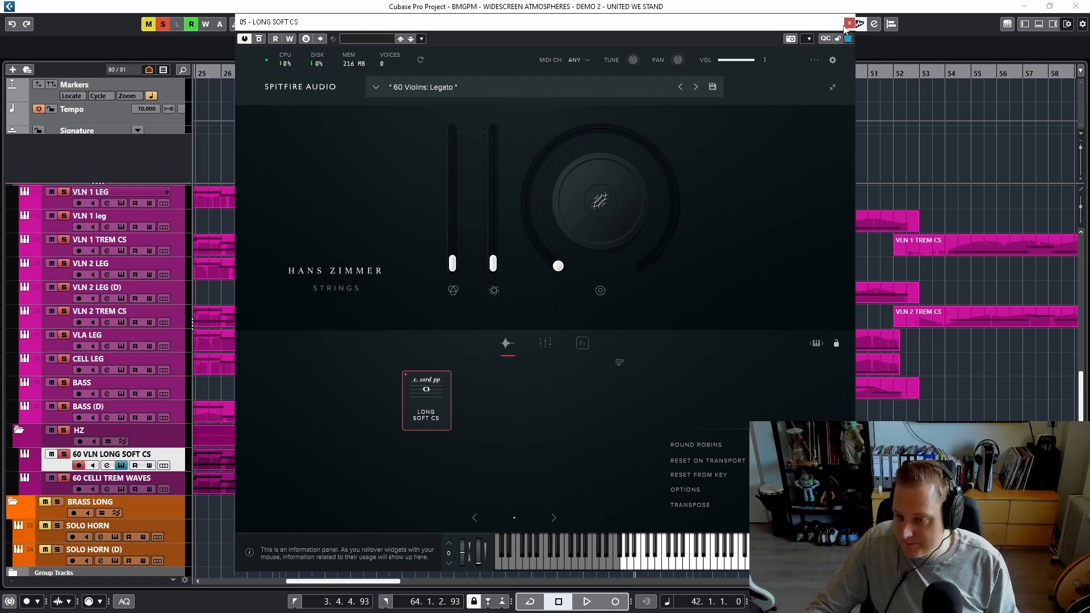
click(849, 23)
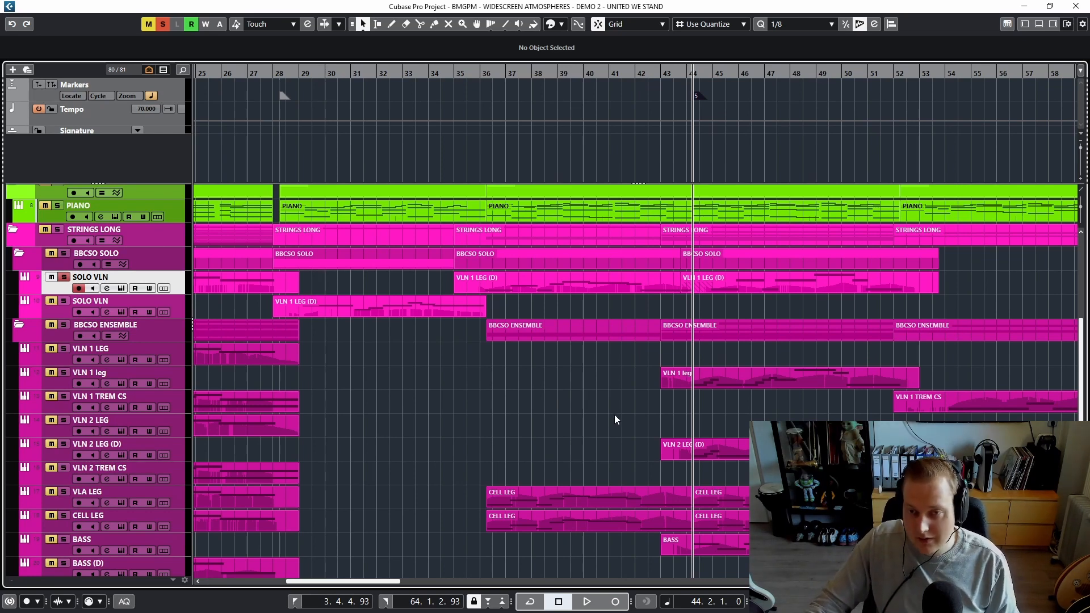
- Listen to the first SOLO VLN track soloed with the piano from 44.2.1, then stop playback
key(h)
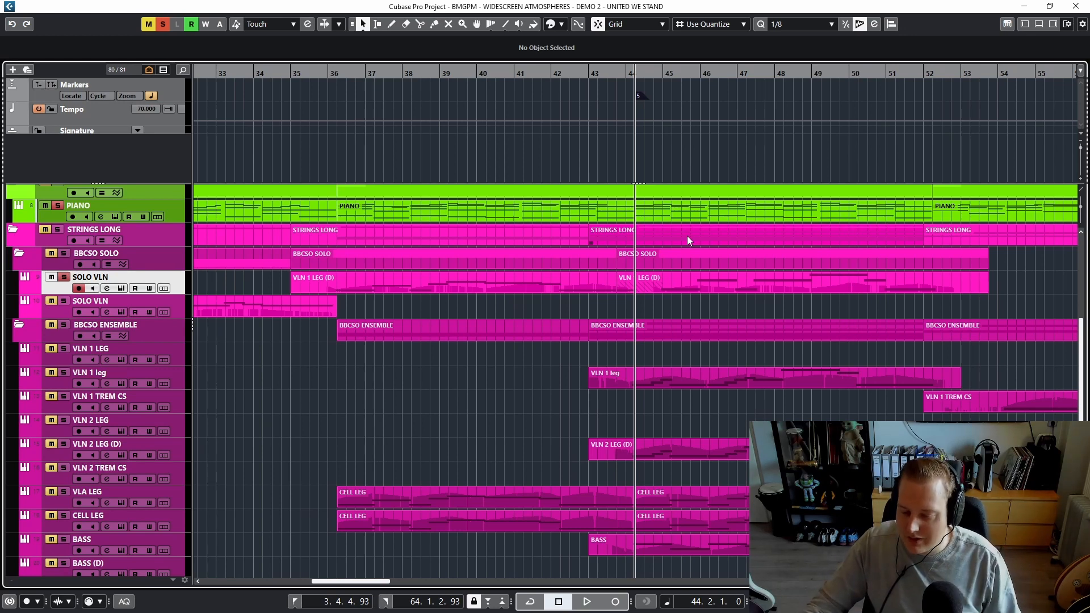
key(space)
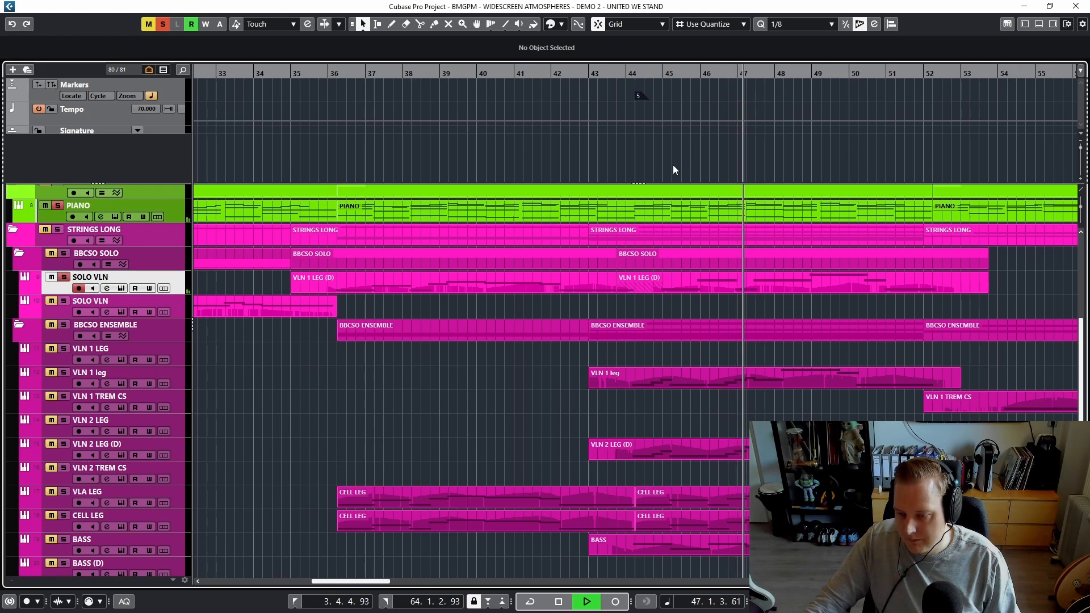
key(space)
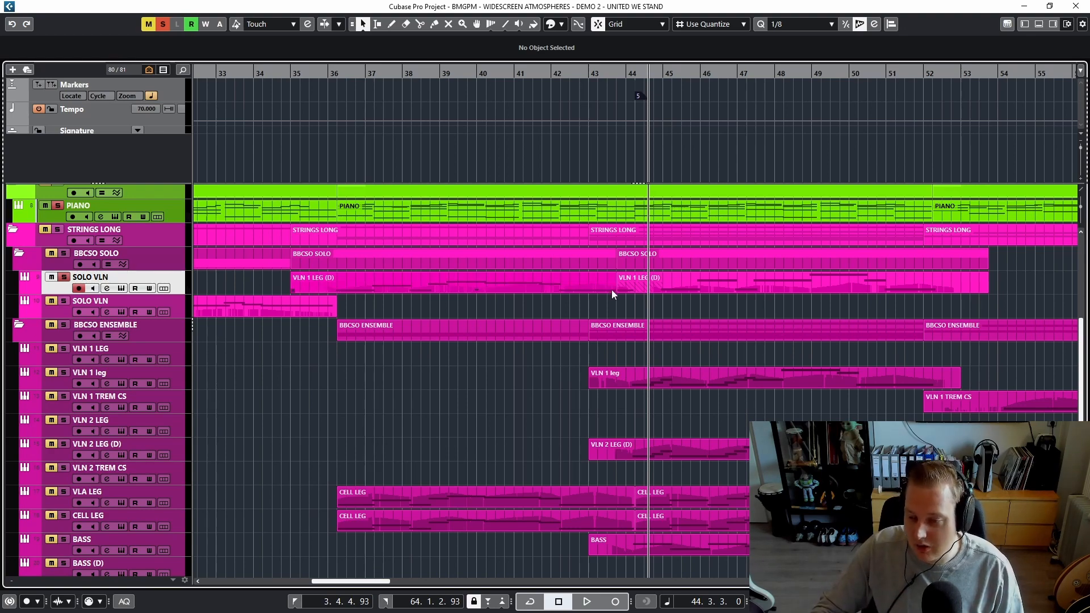
- Examine the notes and CC 22 curve of the second VLN 1 LEG (D) part on the SOLO VLN track in the Key Editor
double_click(714, 287)
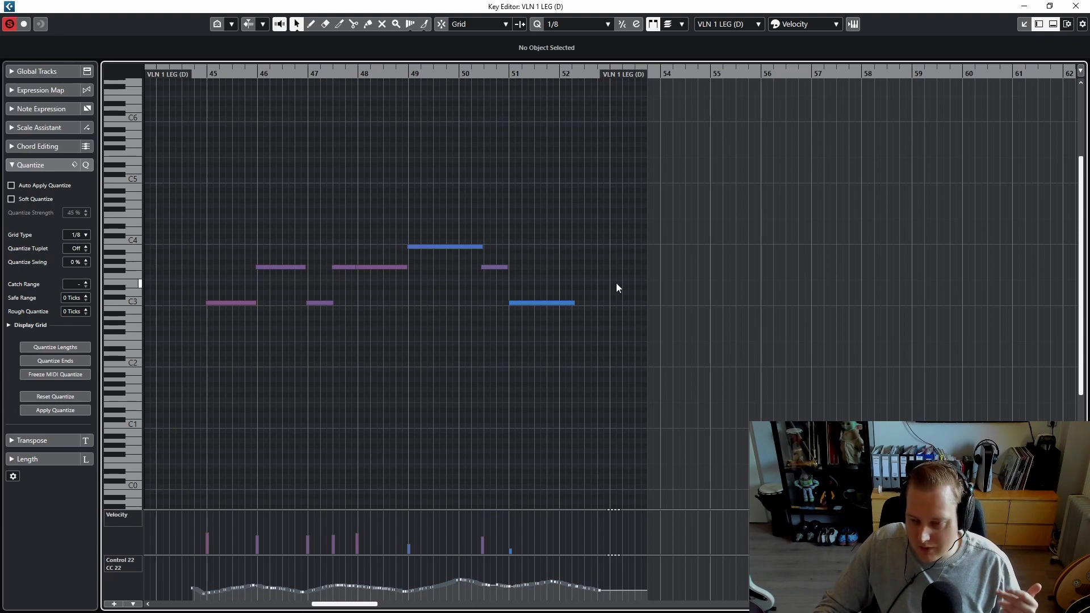
click(1075, 5)
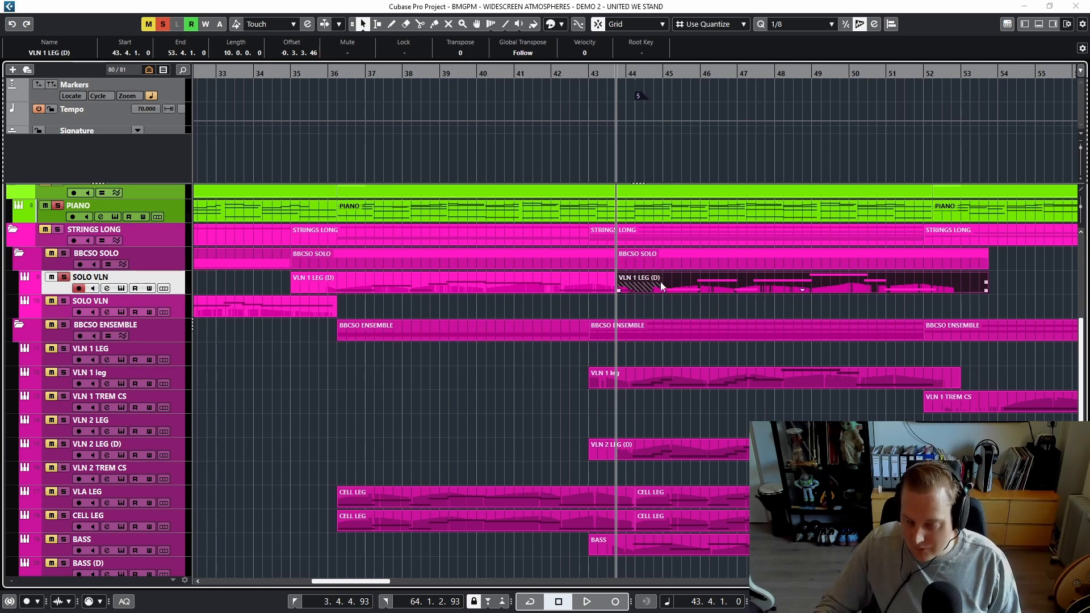
- Solo VLN 1 LEG alongside the piano and SOLO VLN, play briefly from 44.2.1 and stop
key(shift+n)
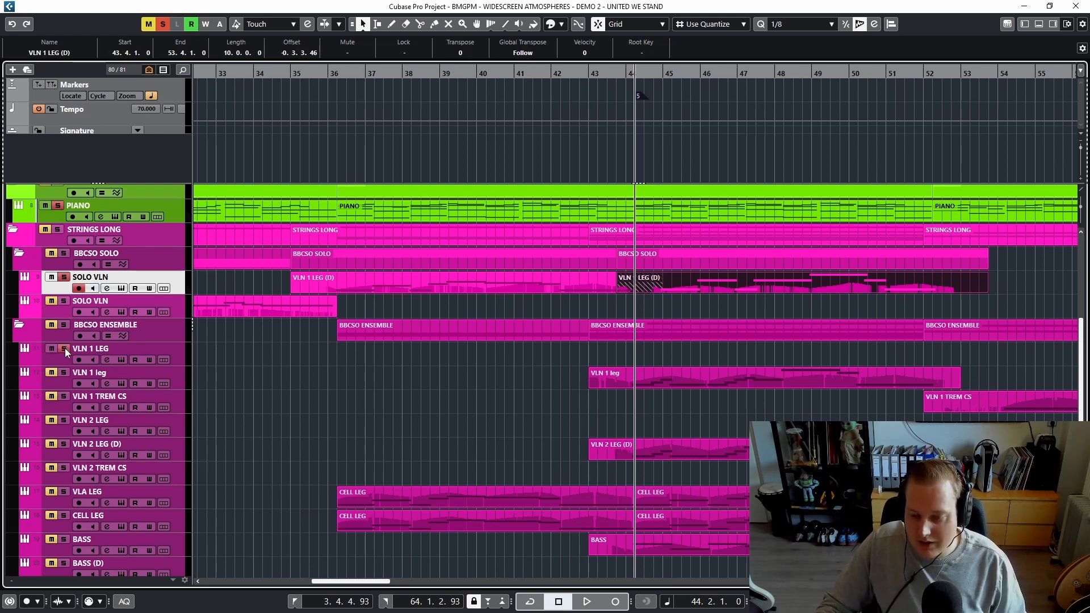
key(space)
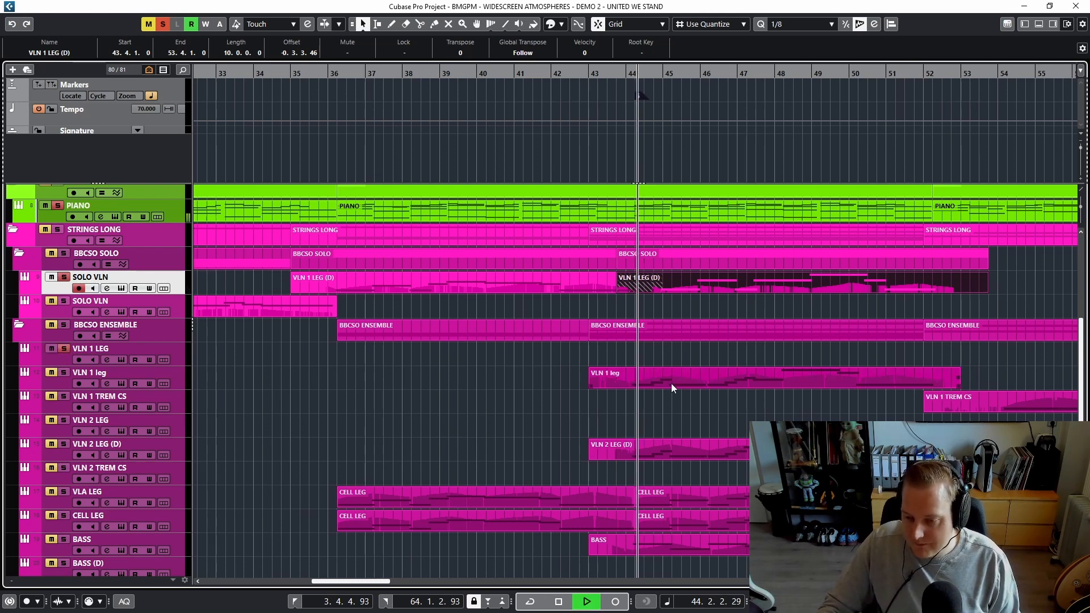
key(space)
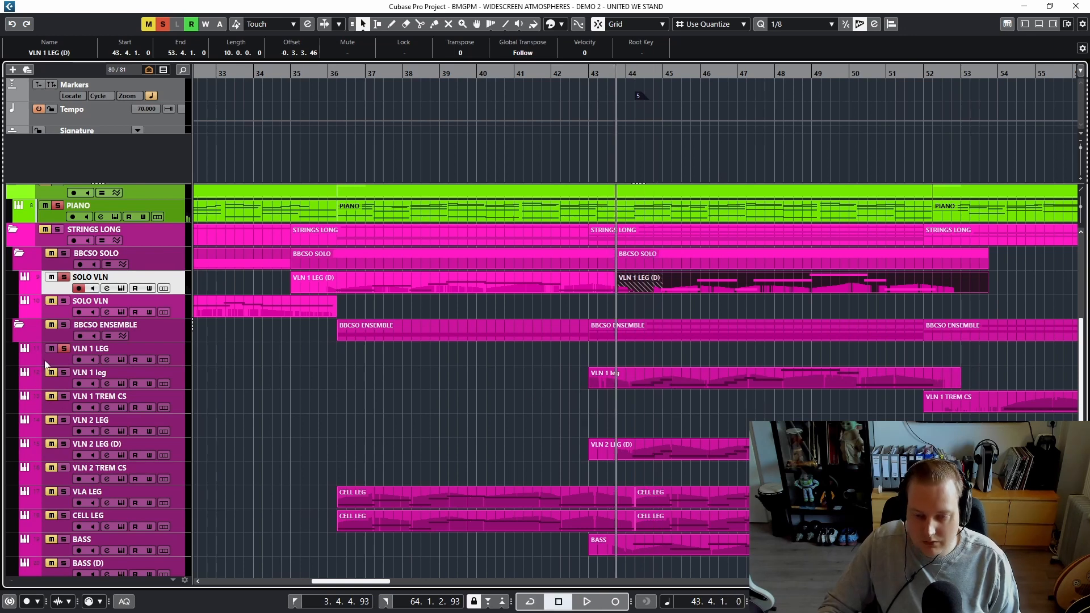
- Switch the solo from VLN 1 LEG to VLN 1 leg, listen while examining its part in the Key Editor, then stop and close it
click(66, 348)
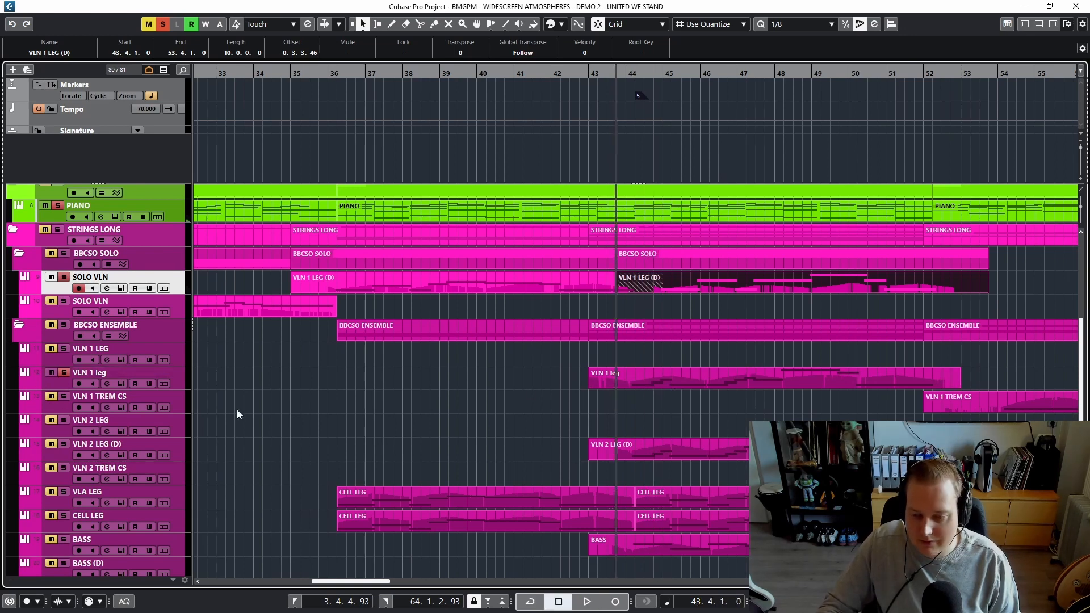
key(space)
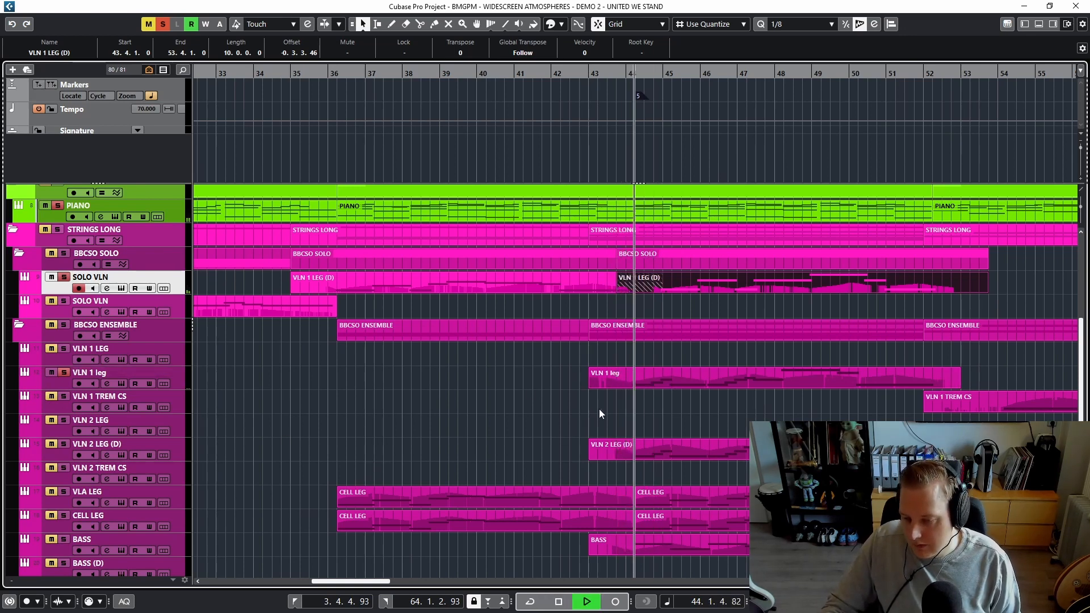
double_click(694, 379)
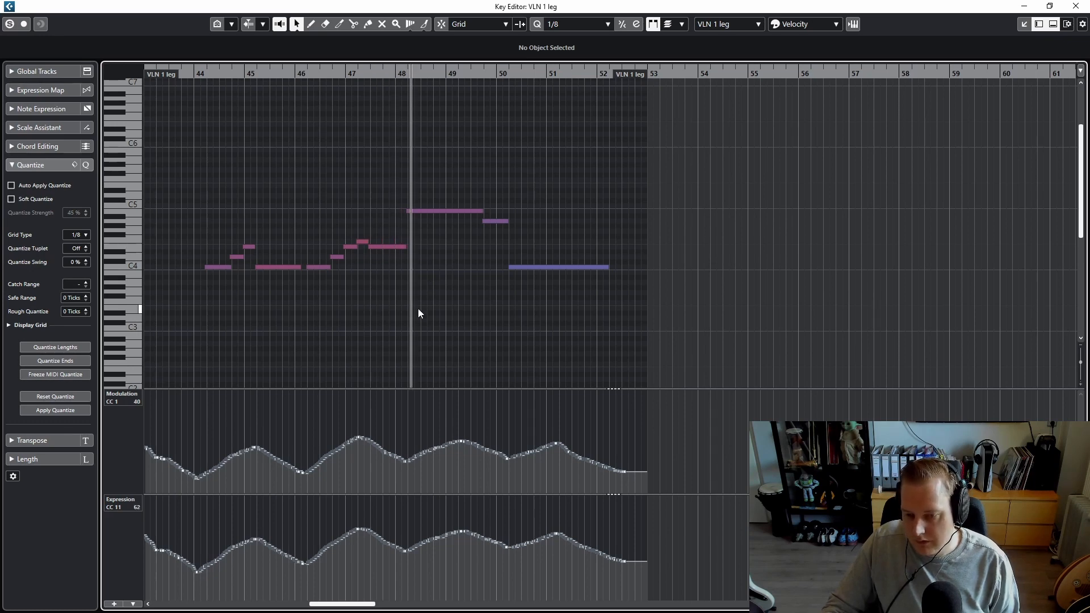
key(space)
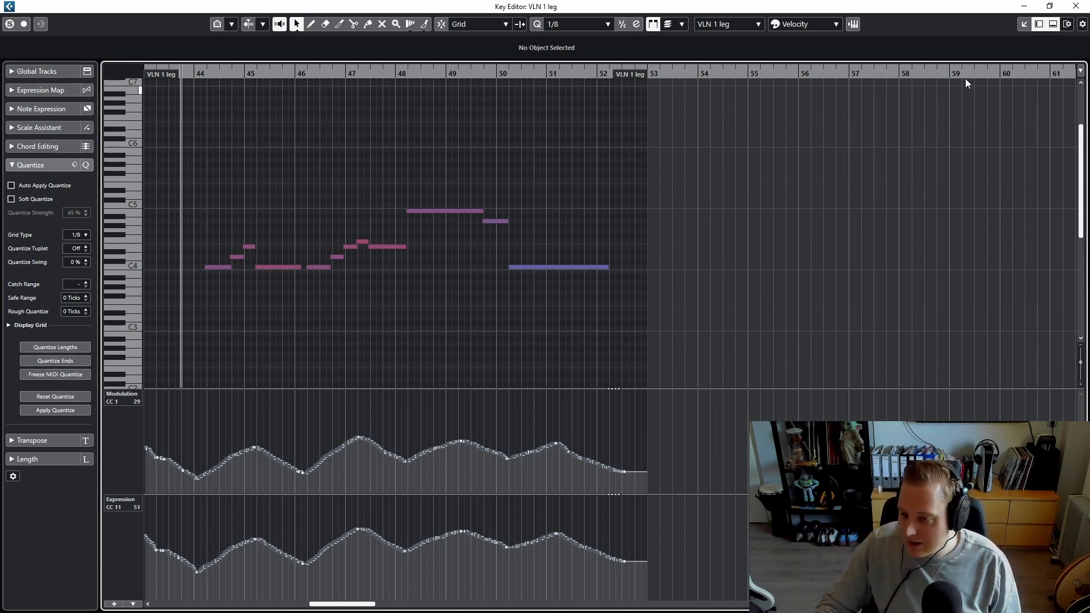
click(1074, 7)
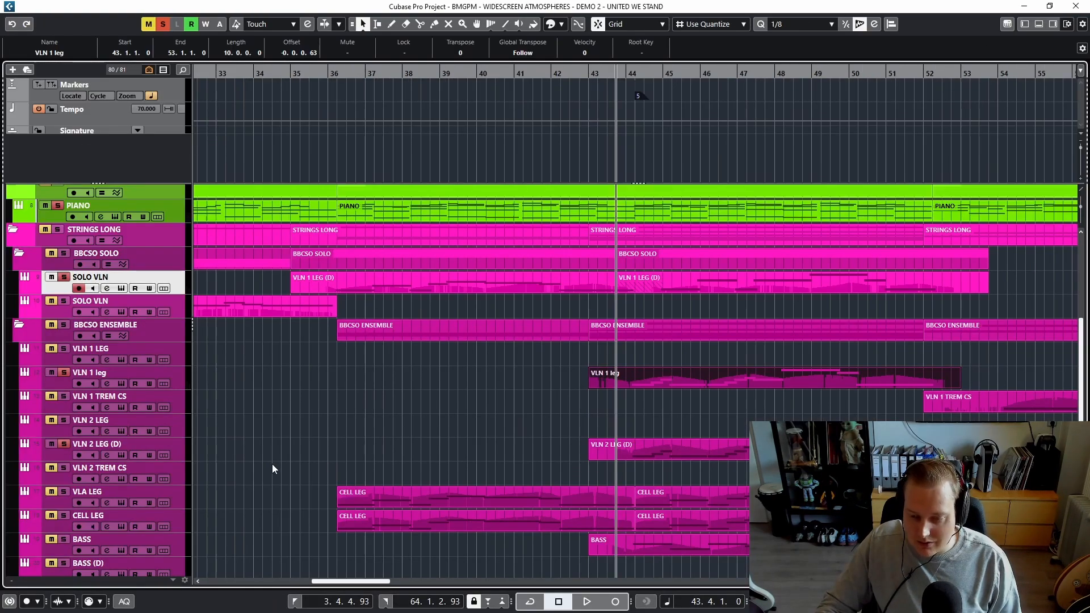
- Solo VLN 2 LEG (D) too and compare its part with VLN 1 leg together in the Key Editor
click(630, 457)
double_click(694, 384)
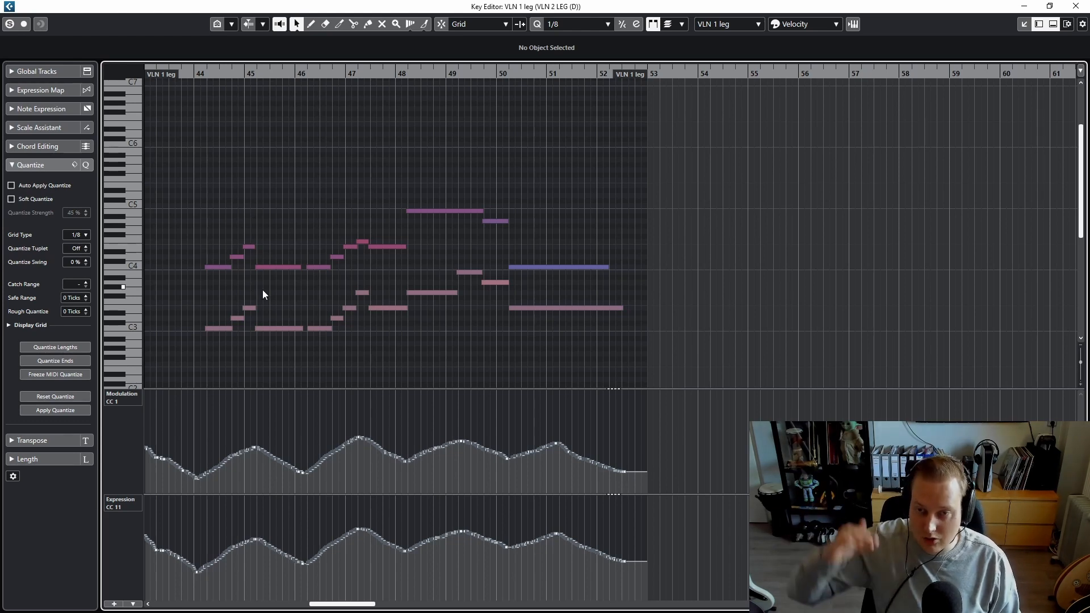
click(1024, 6)
- Listen to VLN 1 leg and VLN 2 LEG (D) with the soloed piano and SOLO VLN, then stop playback
key(space)
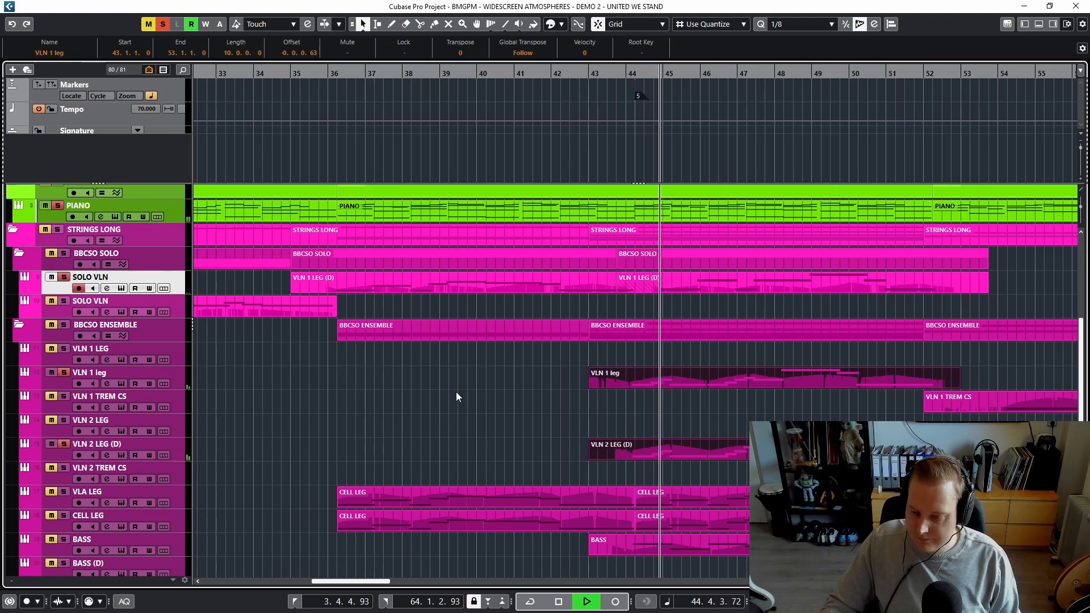
scroll(458, 398, down, 3)
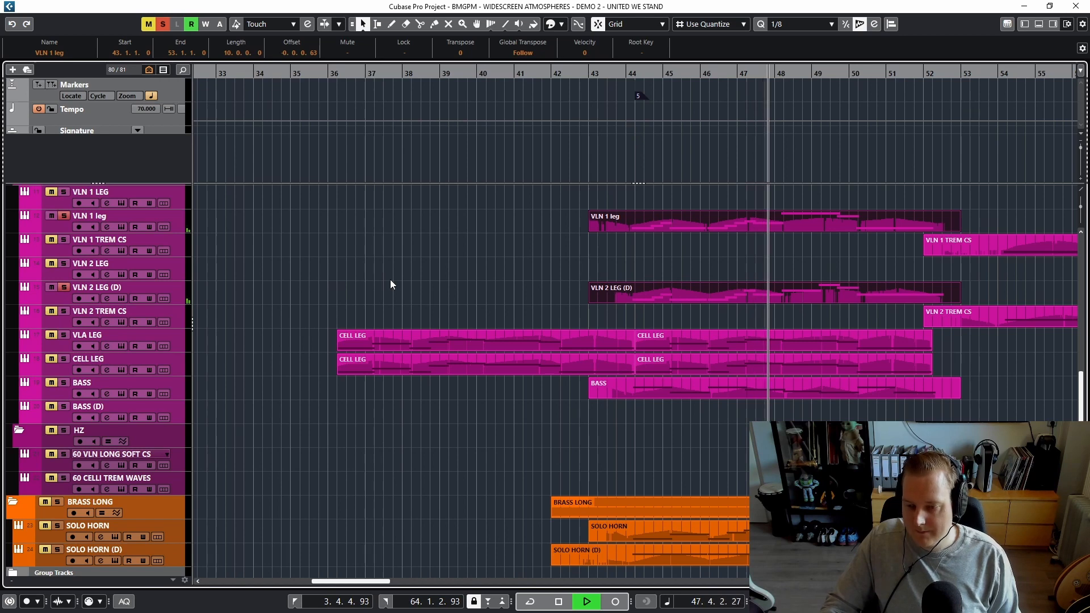
key(space)
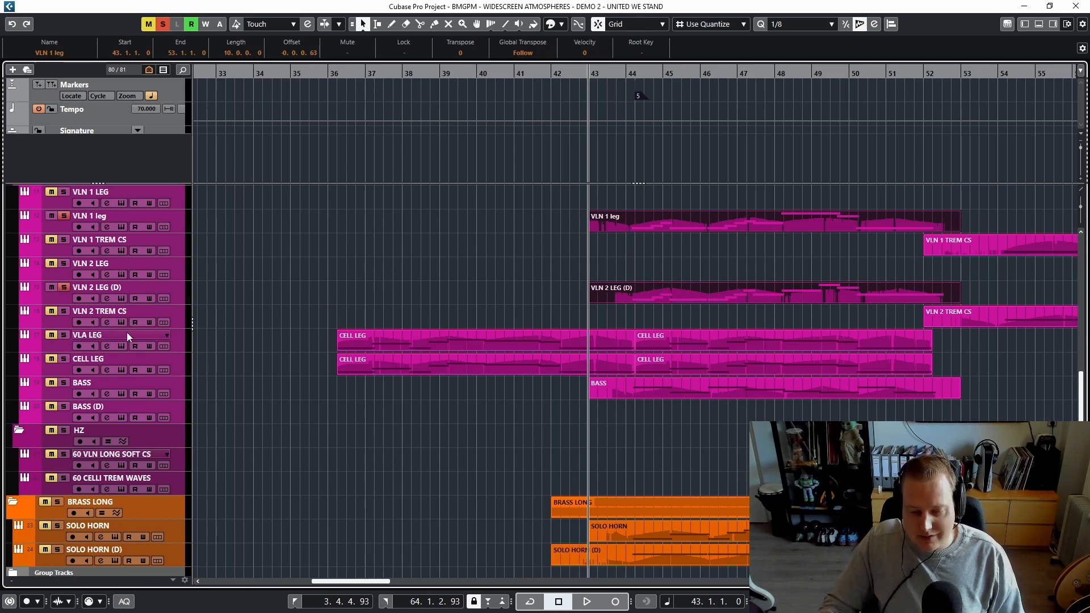
- Solo VLA LEG and CELL LEG, examine their second CELL LEG parts together in the Key Editor, and close the editor
click(63, 335)
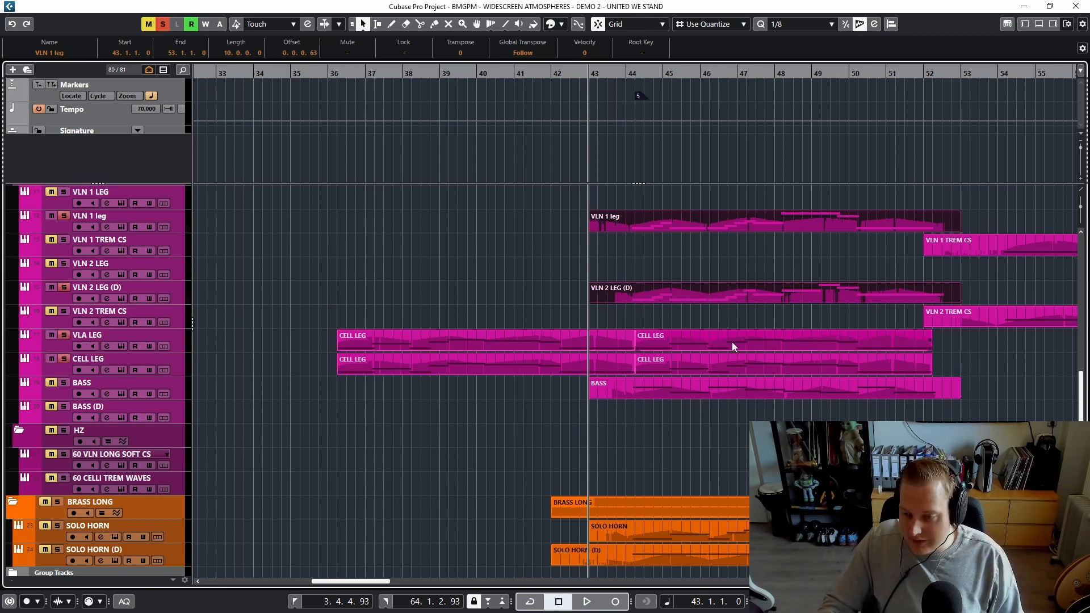
click(712, 339)
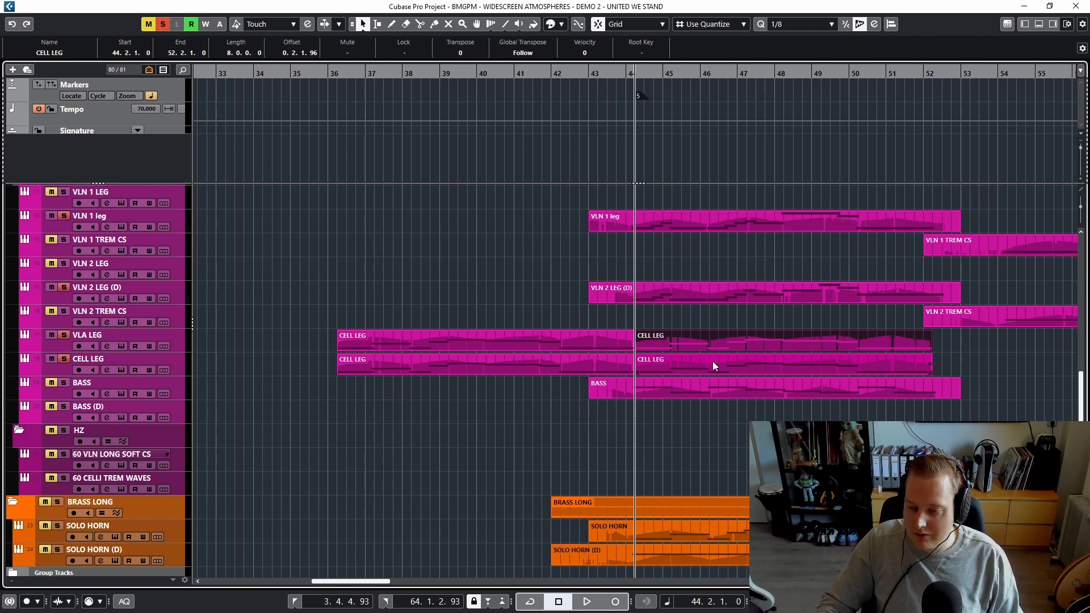
shift+click(713, 361)
click(713, 361)
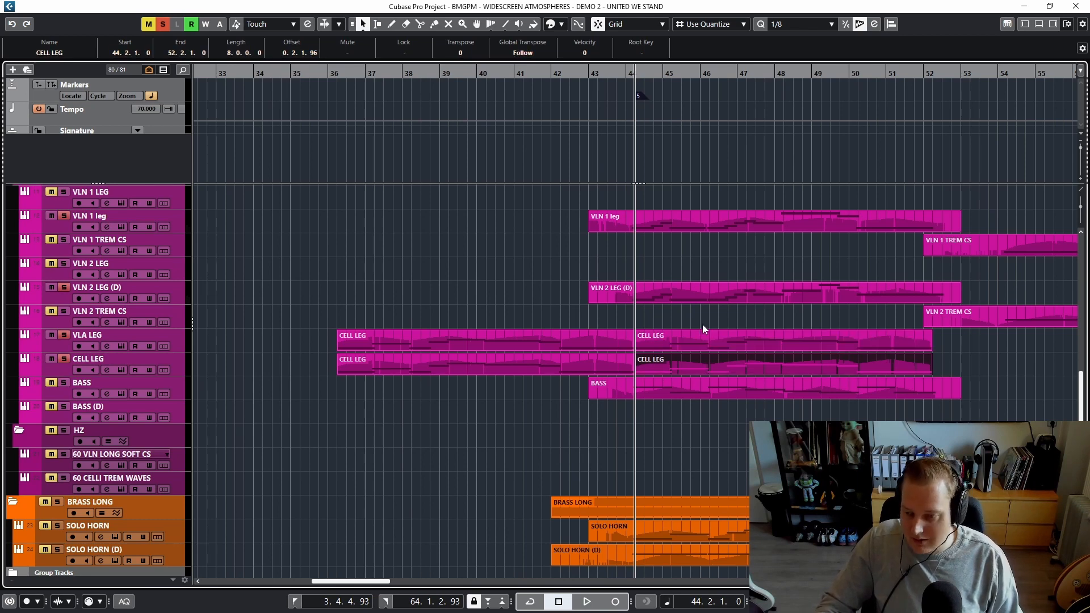
double_click(748, 369)
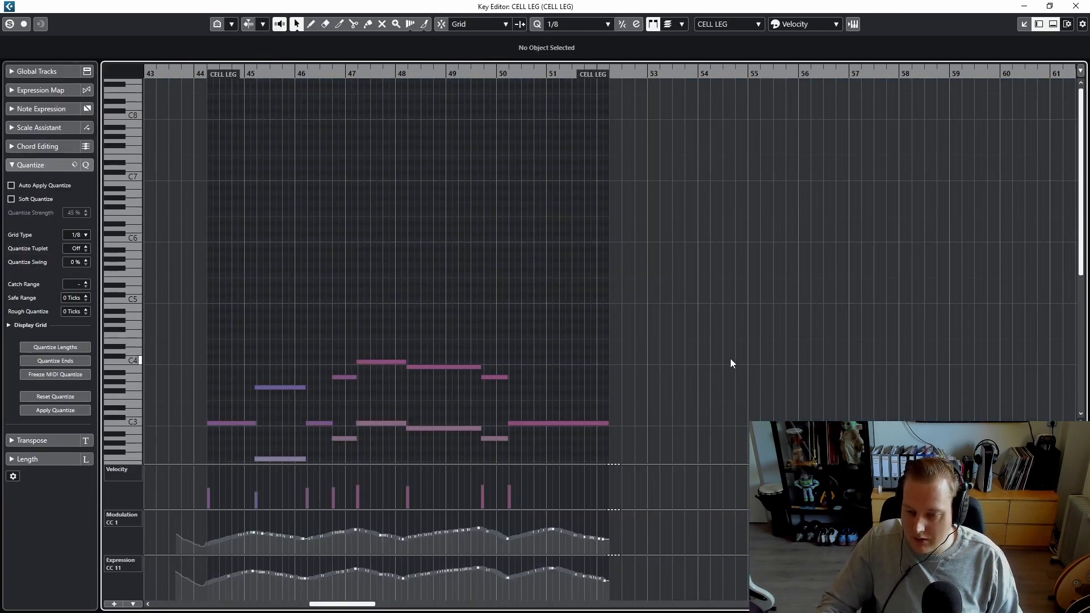
scroll(540, 260, down, 5)
scroll(539, 257, up, 5)
scroll(540, 254, down, 5)
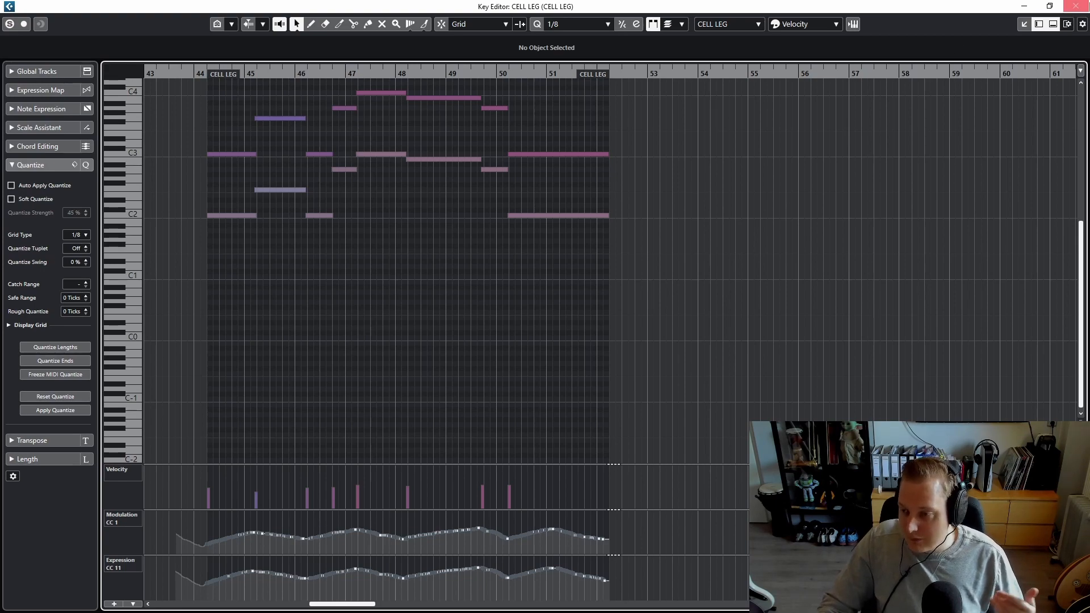
click(1076, 6)
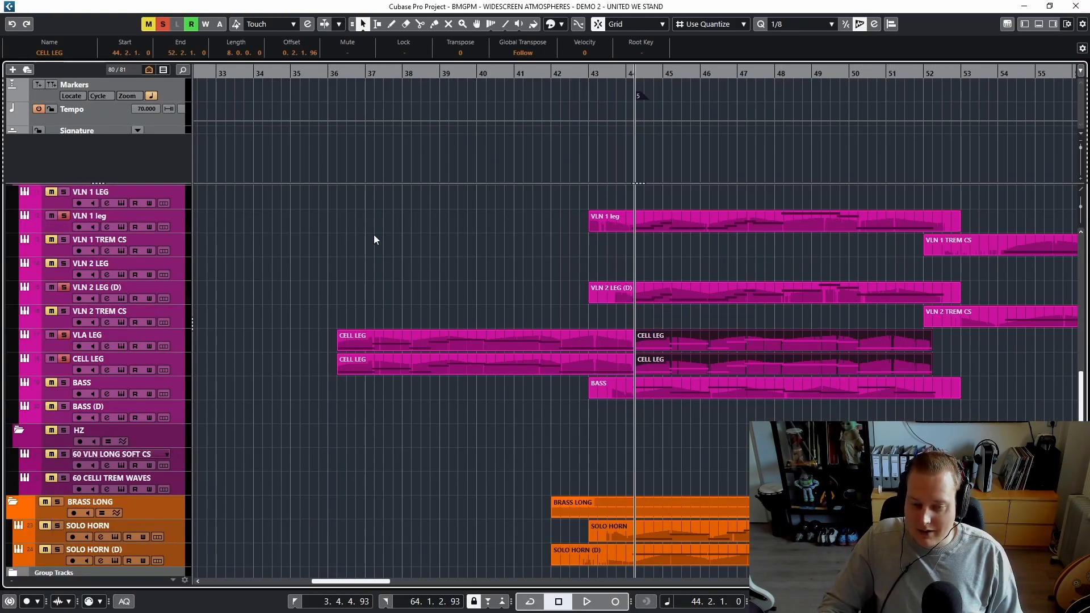
- Listen to the soloed violins, viola and cello from 44.2.1, then add BASS to the solo and play the passage again
key(space)
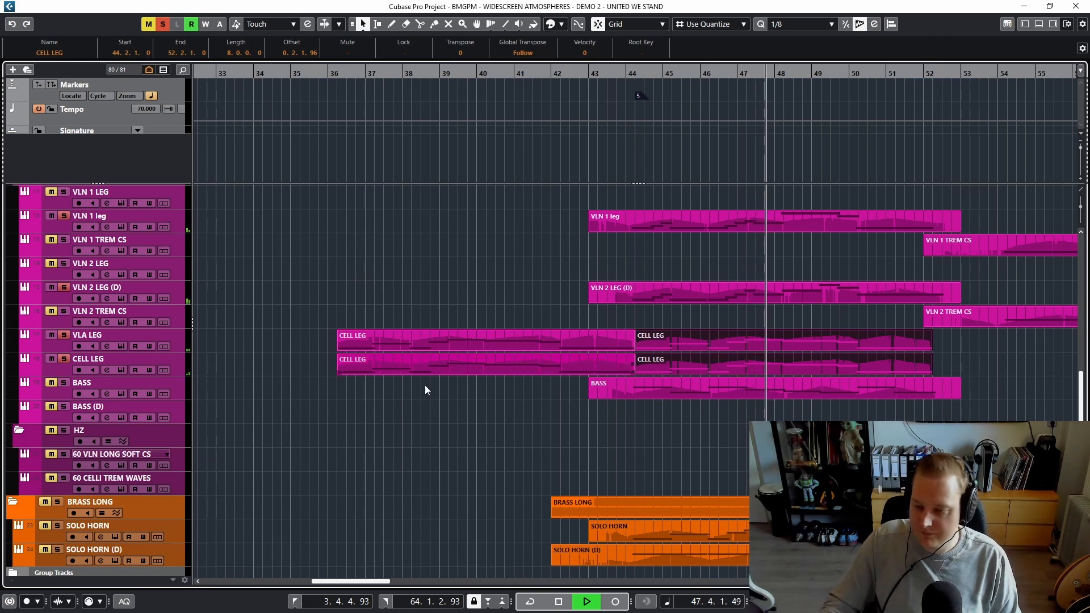
key(space)
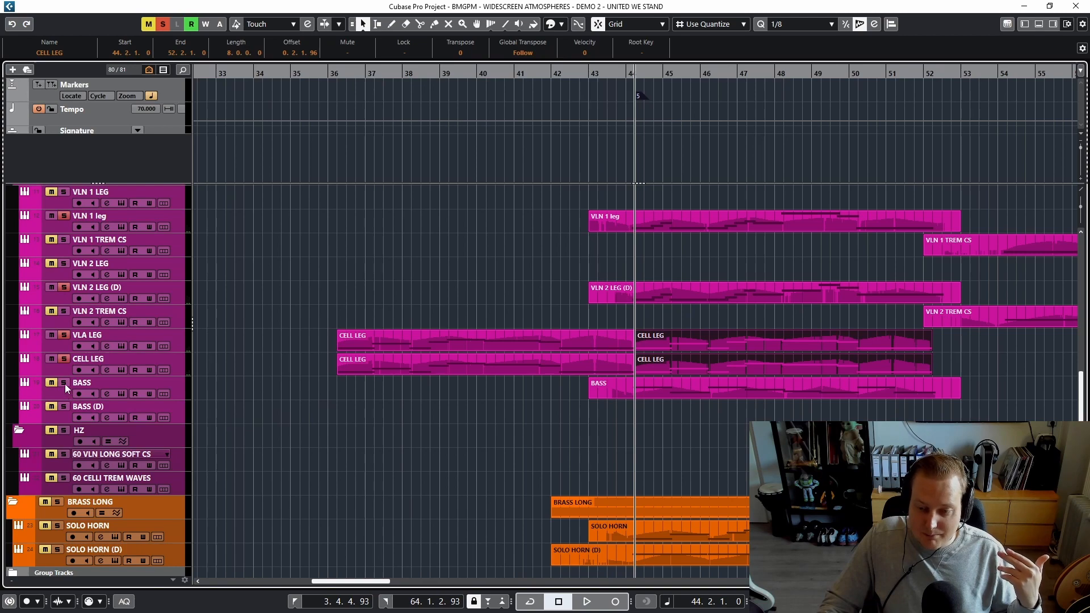
scroll(400, 462, up, 8)
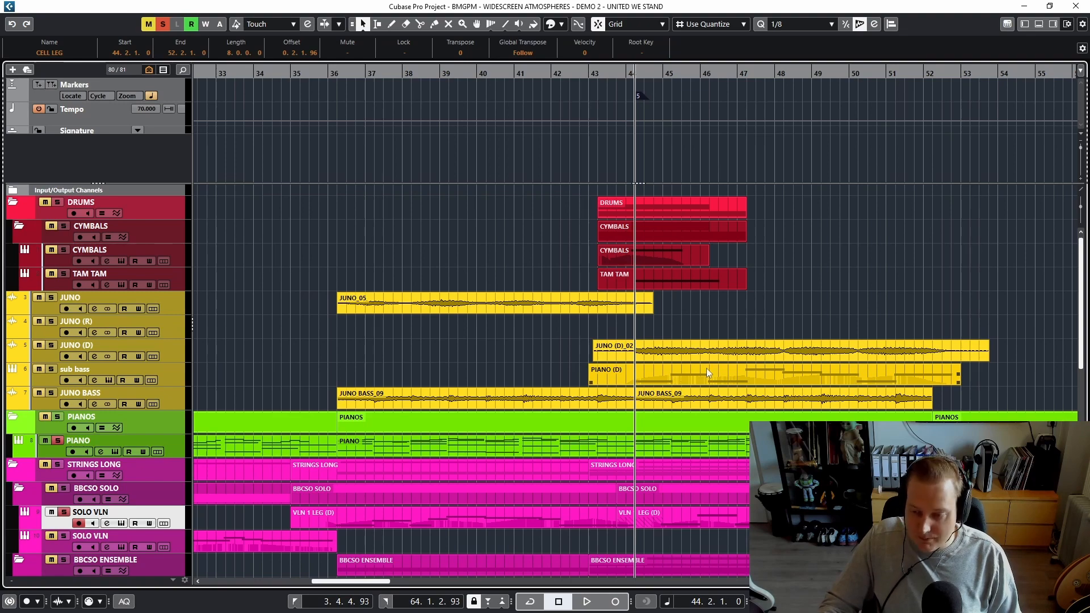
scroll(687, 366, down, 7)
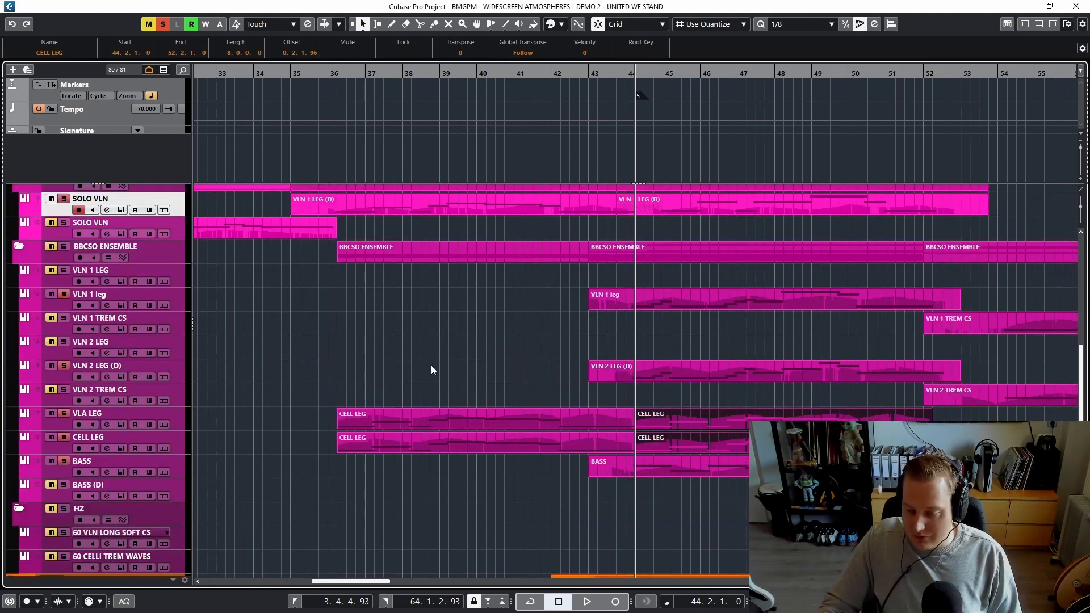
key(space)
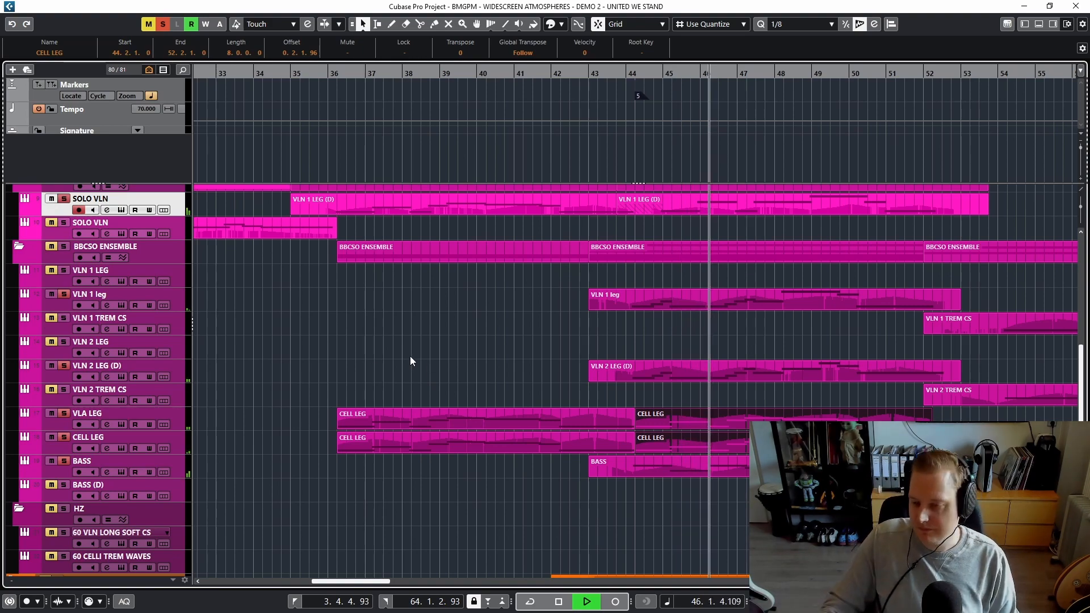
key(space)
- Take PIANO out of solo and listen to the soloed strings alone from 44.2.1, then stop playback
scroll(341, 381, up, 8)
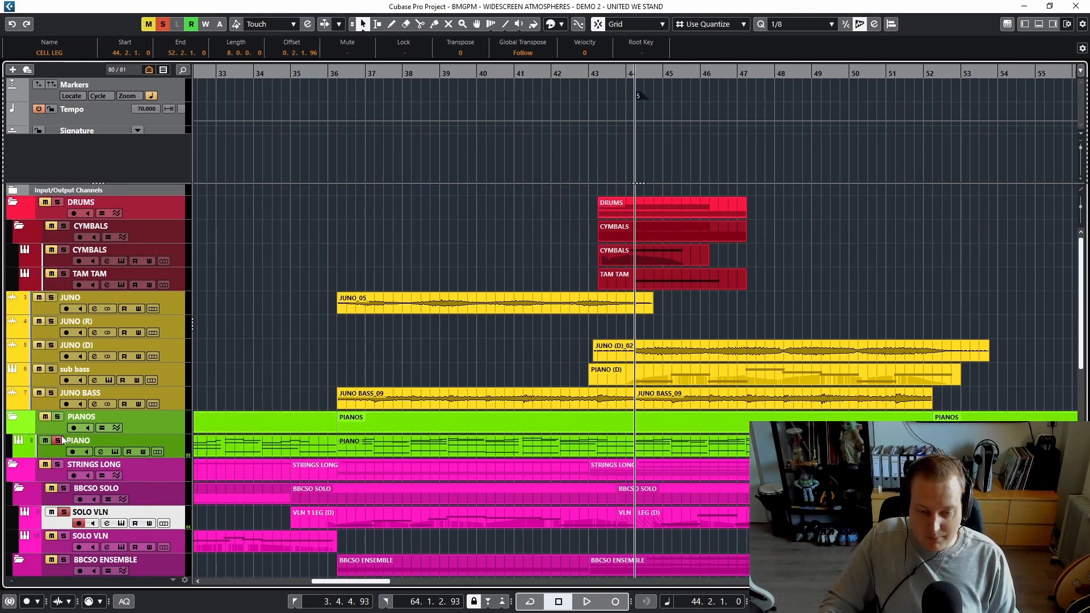
scroll(516, 396, down, 4)
key(space)
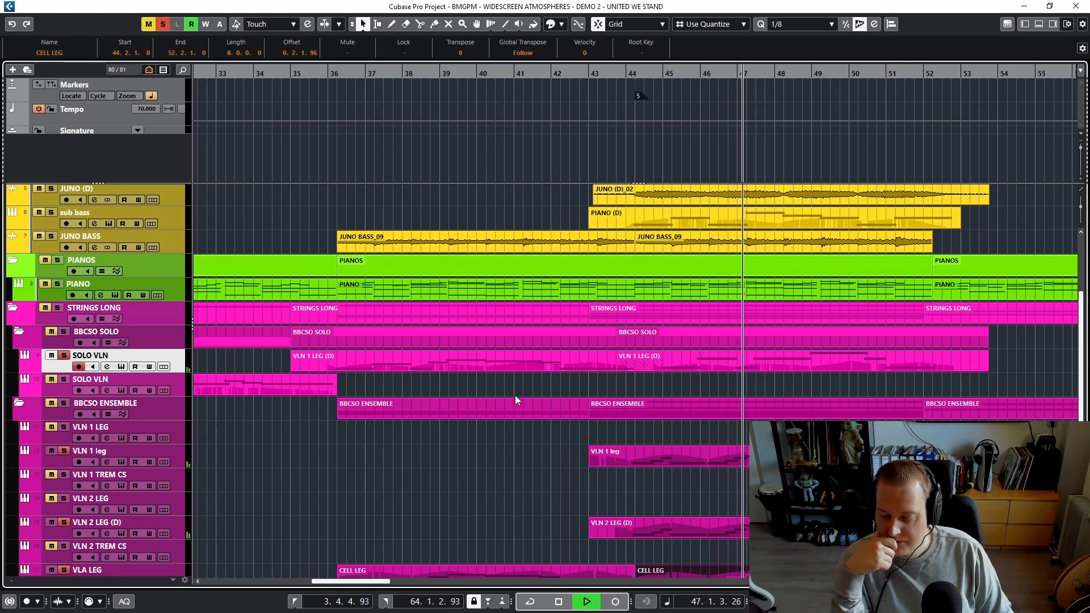
key(space)
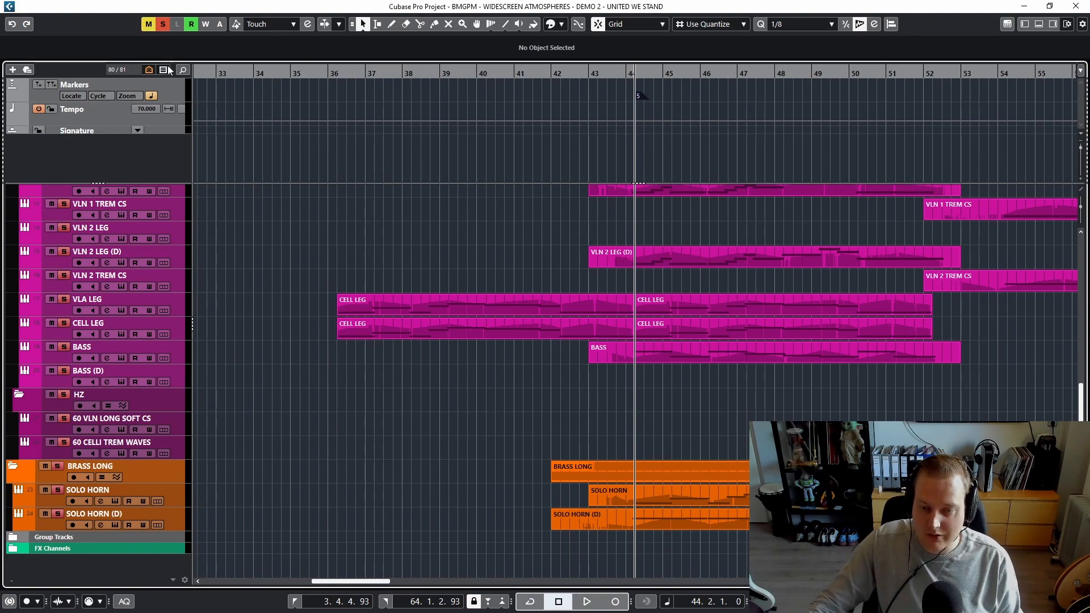
- Deactivate all solo states and play the full arrangement from 44.2.1 while looking over its tracks, then stop
click(162, 26)
scroll(292, 309, up, 10)
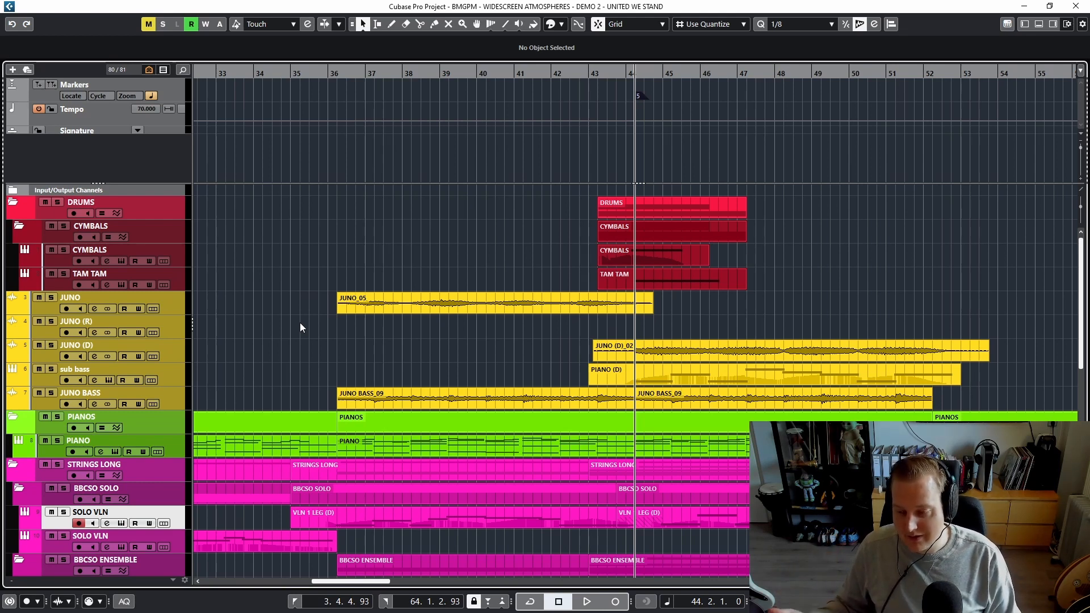
key(space)
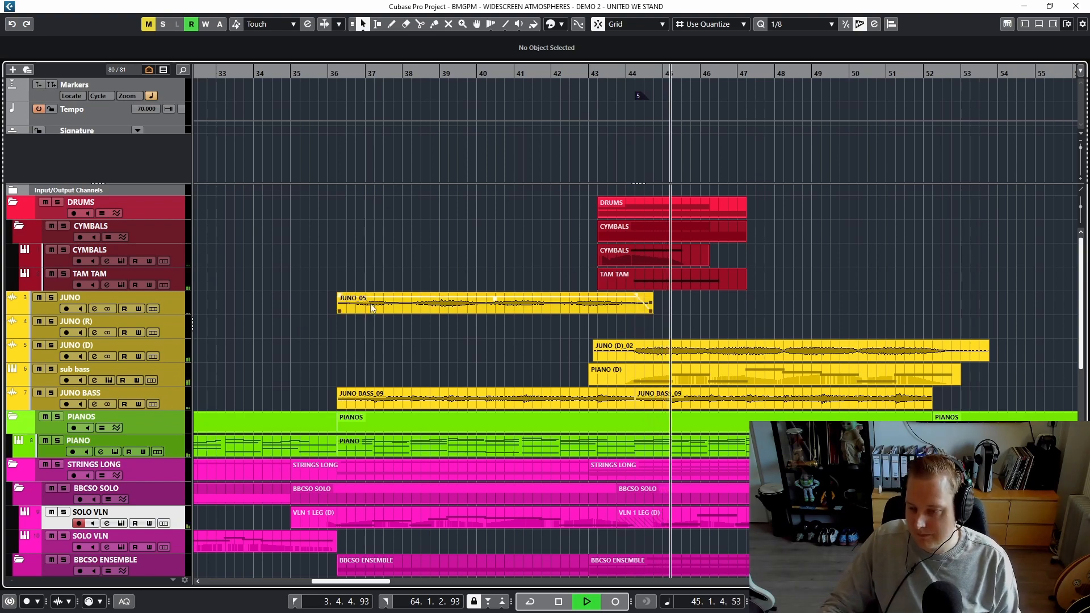
scroll(373, 309, down, 5)
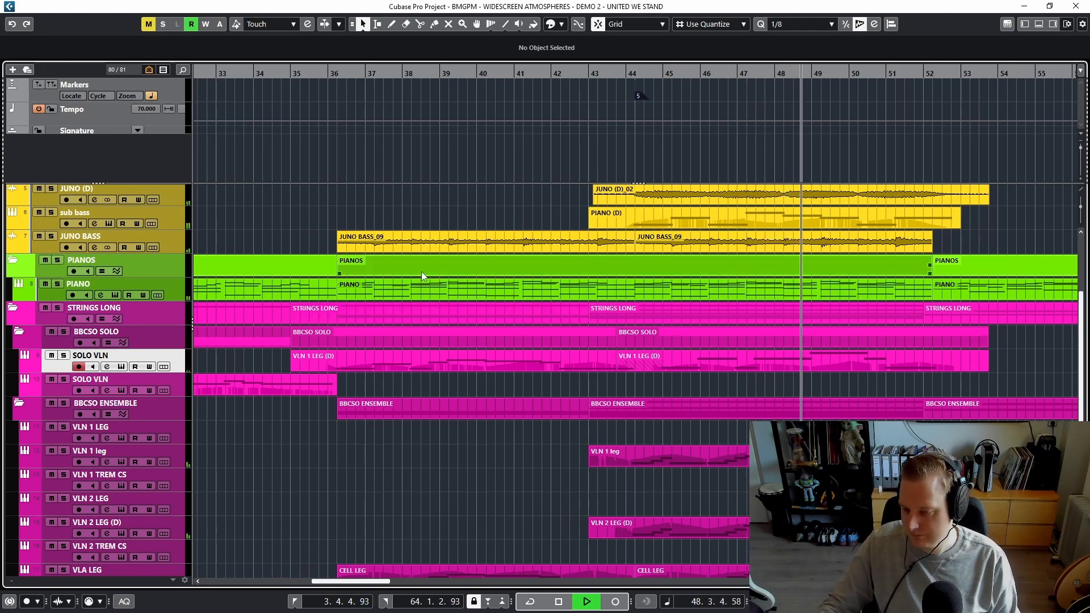
scroll(421, 272, down, 5)
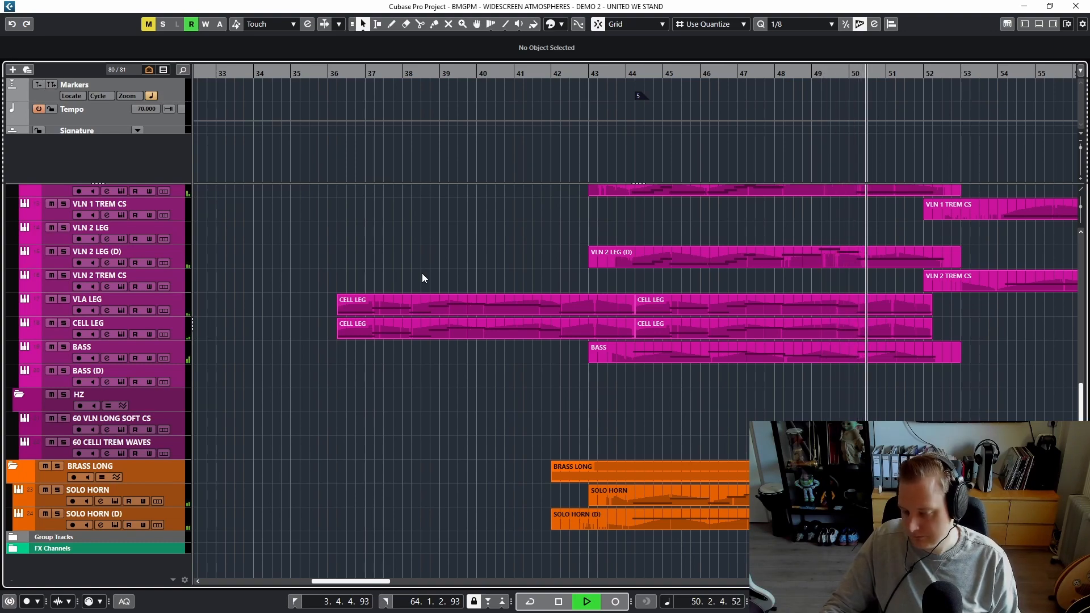
scroll(421, 274, up, 6)
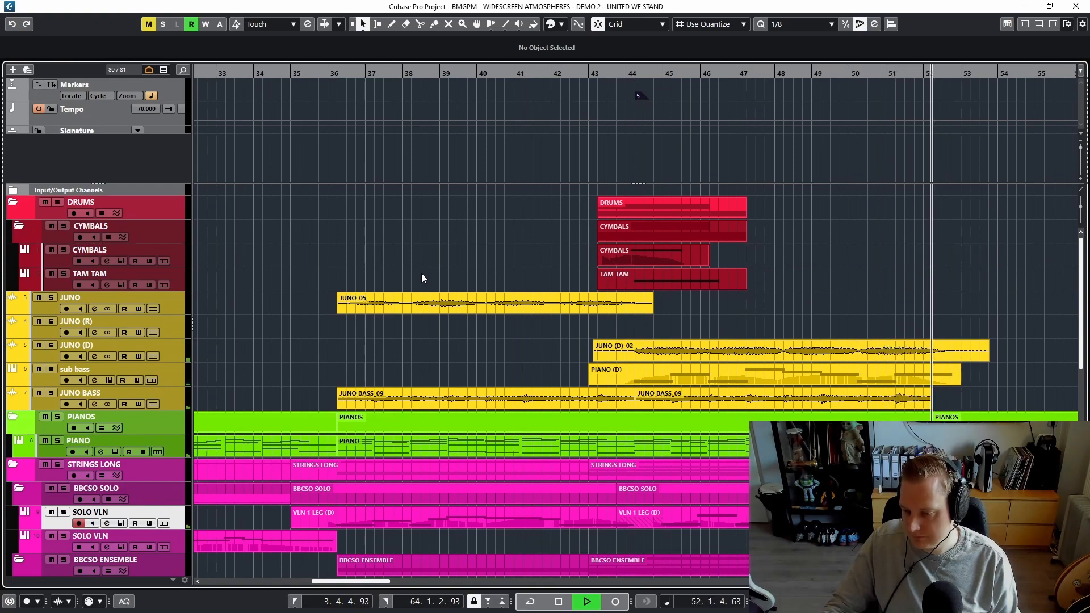
key(space)
- Review the inserts and sends of the group, MIX and reverb channels in the MixConsole, then return to the project window
scroll(312, 305, down, 2)
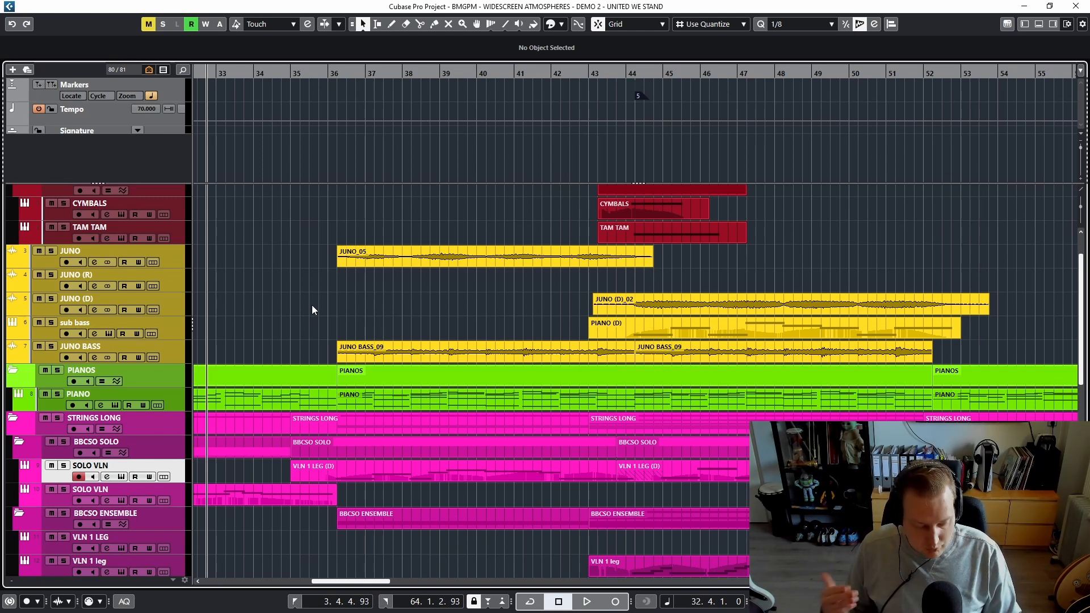
key(F3)
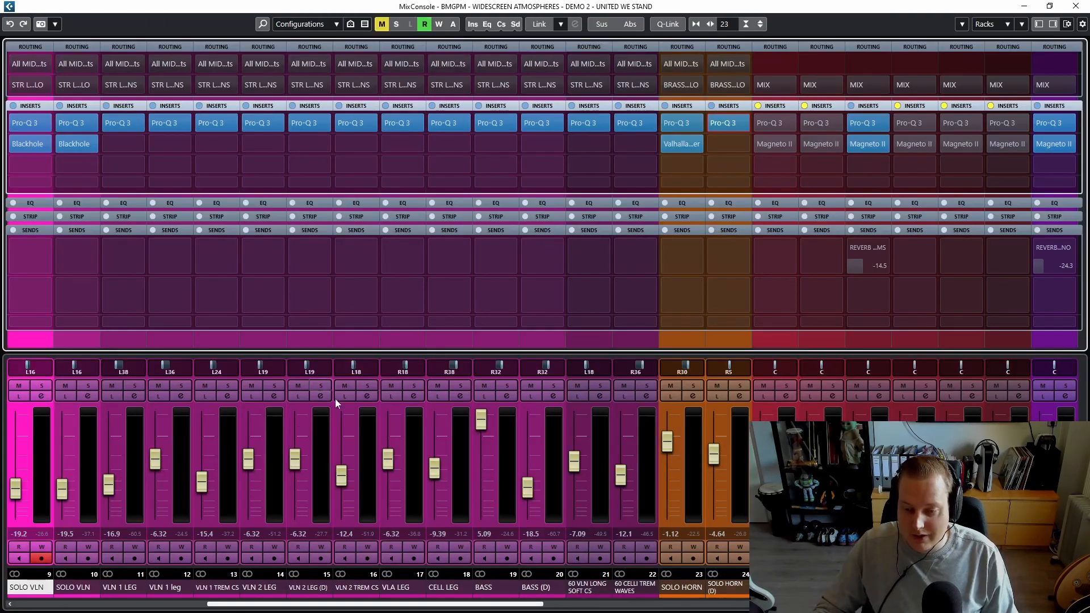
drag(315, 605, 802, 575)
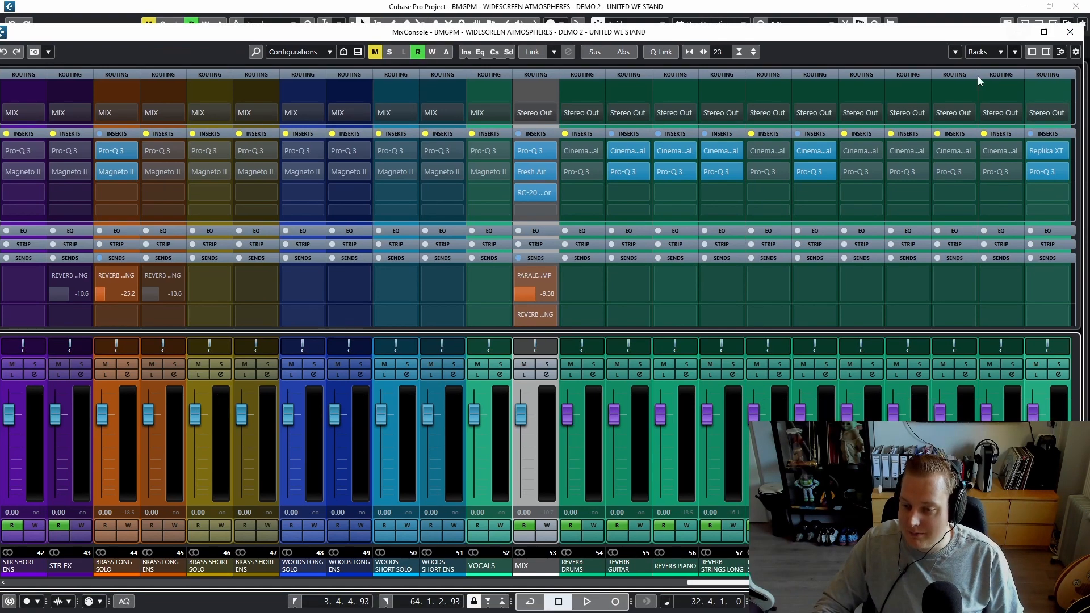
click(1049, 5)
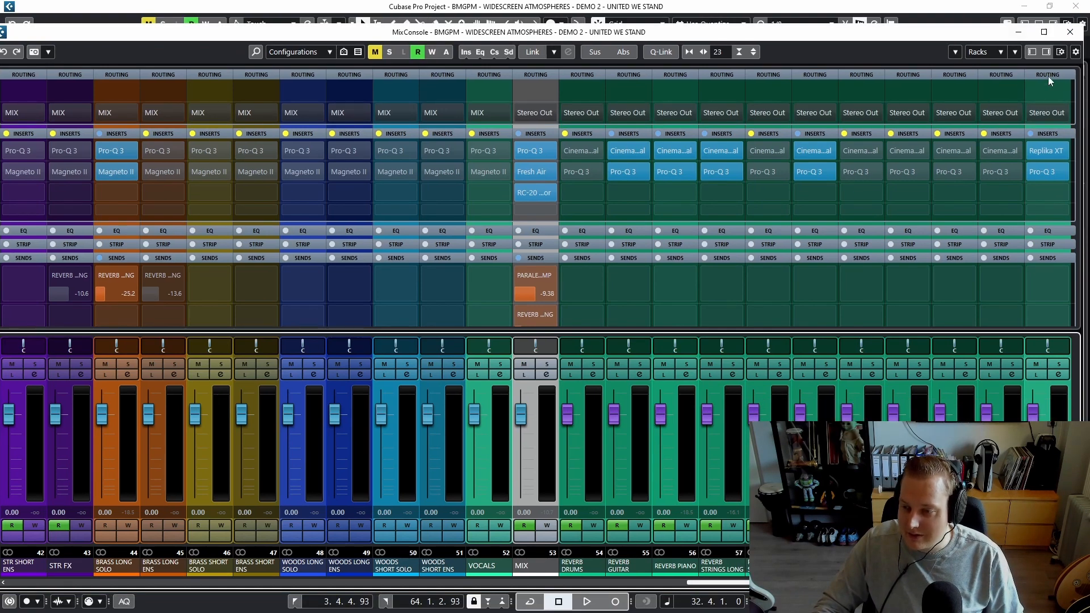
click(1044, 32)
click(1024, 6)
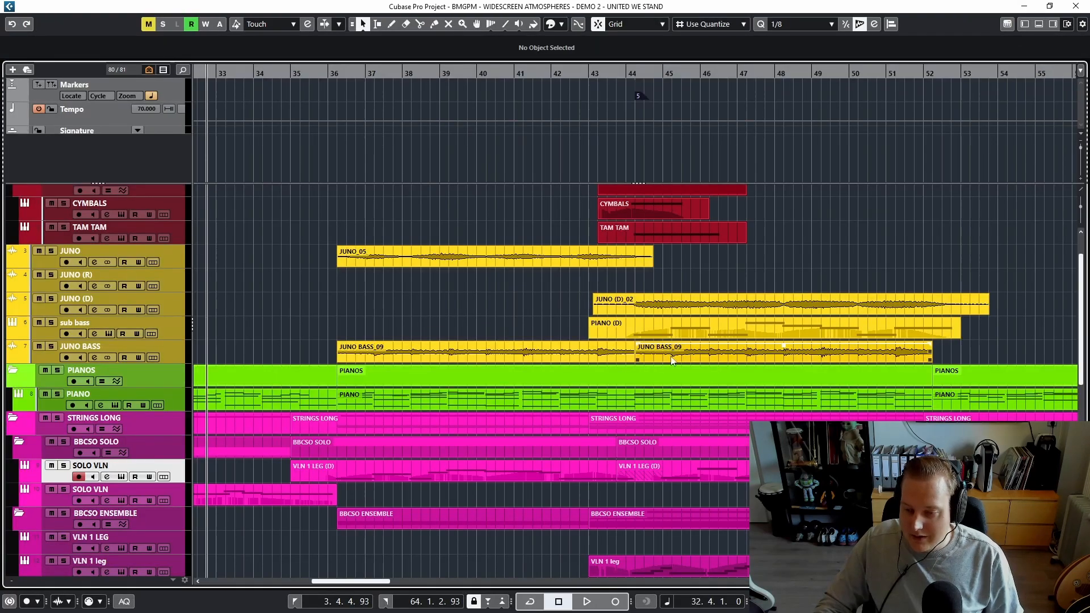
- Examine the VLN 1 leg, VLN 2 LEG (D), second CELL LEG and BASS parts together in the Key Editor, then deselect them
scroll(671, 360, down, 5)
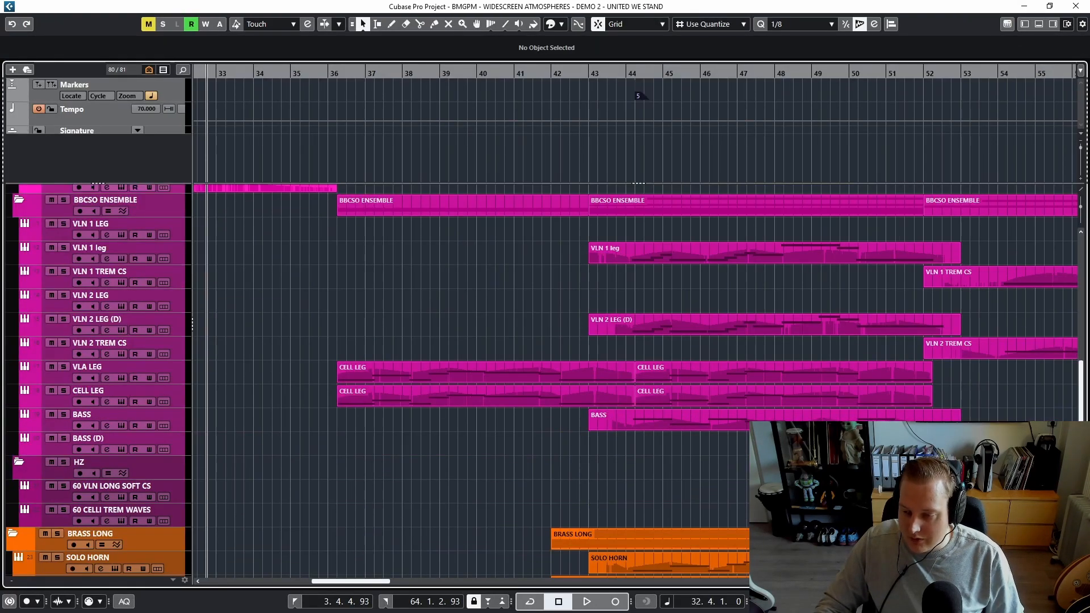
click(740, 255)
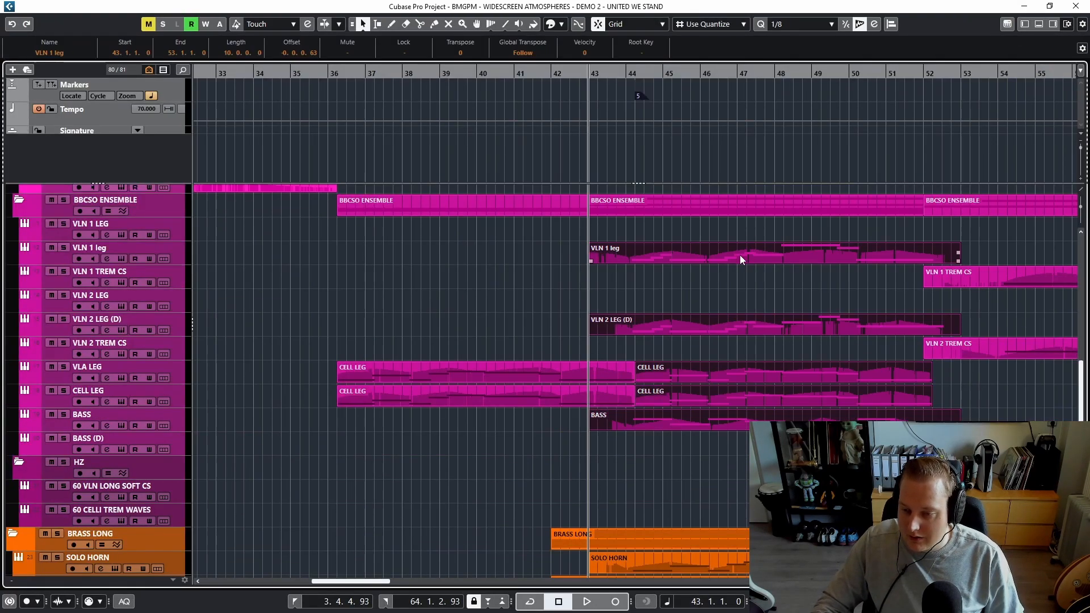
double_click(741, 254)
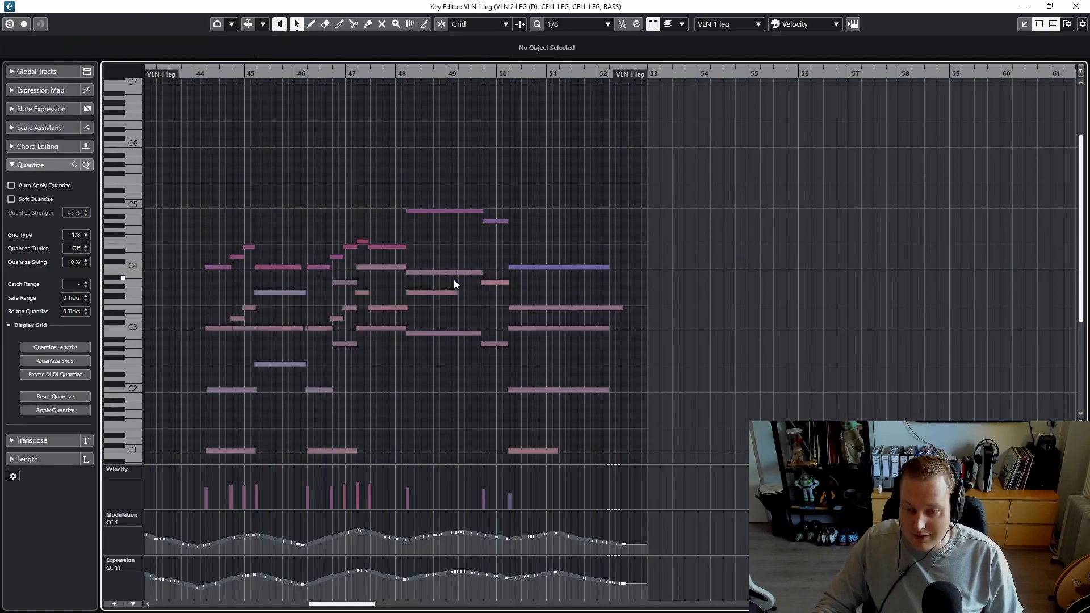
scroll(390, 271, down, 3)
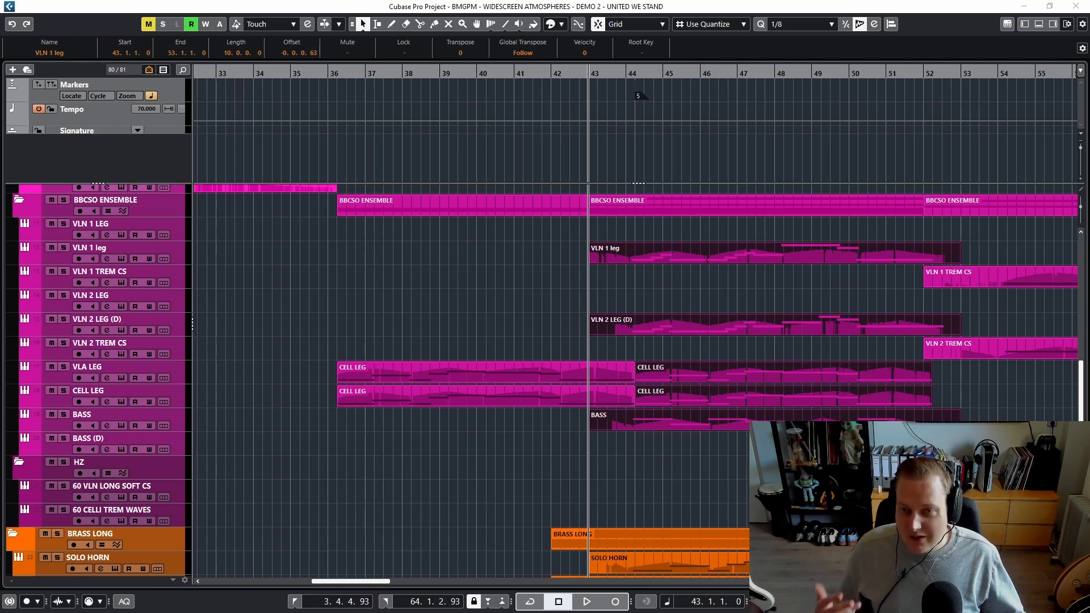
click(318, 482)
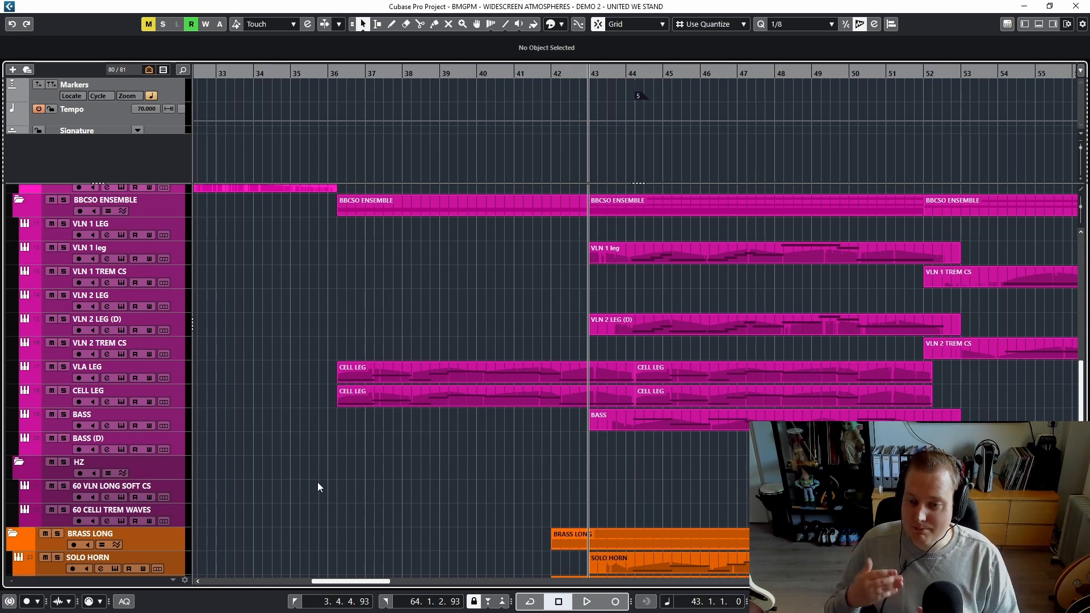
- Move the playhead to 36.1.3 and on to 37.1.3 in the ruler
click(331, 74)
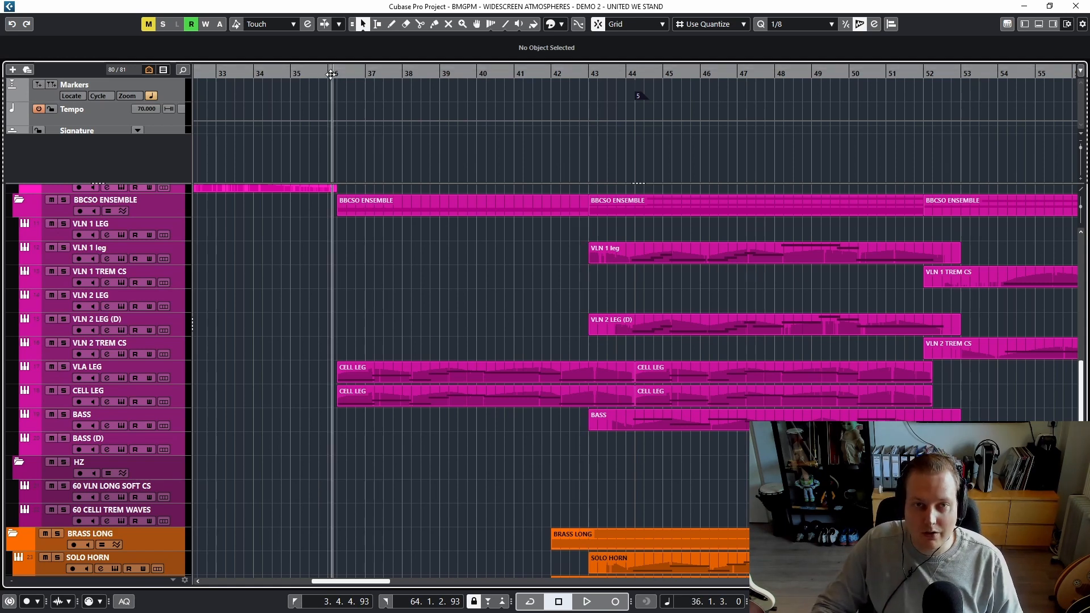
click(369, 74)
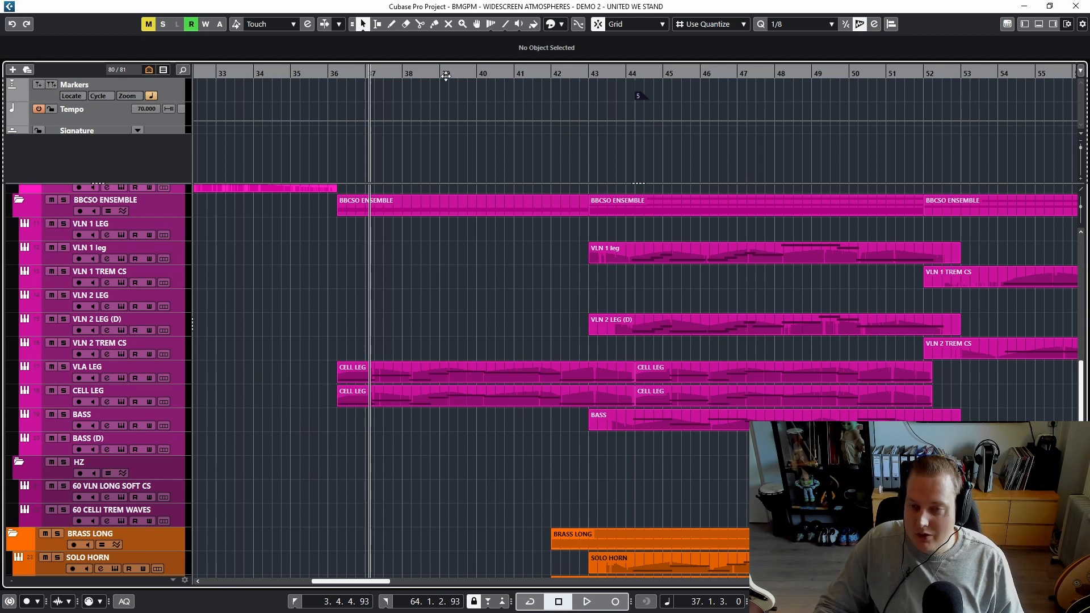